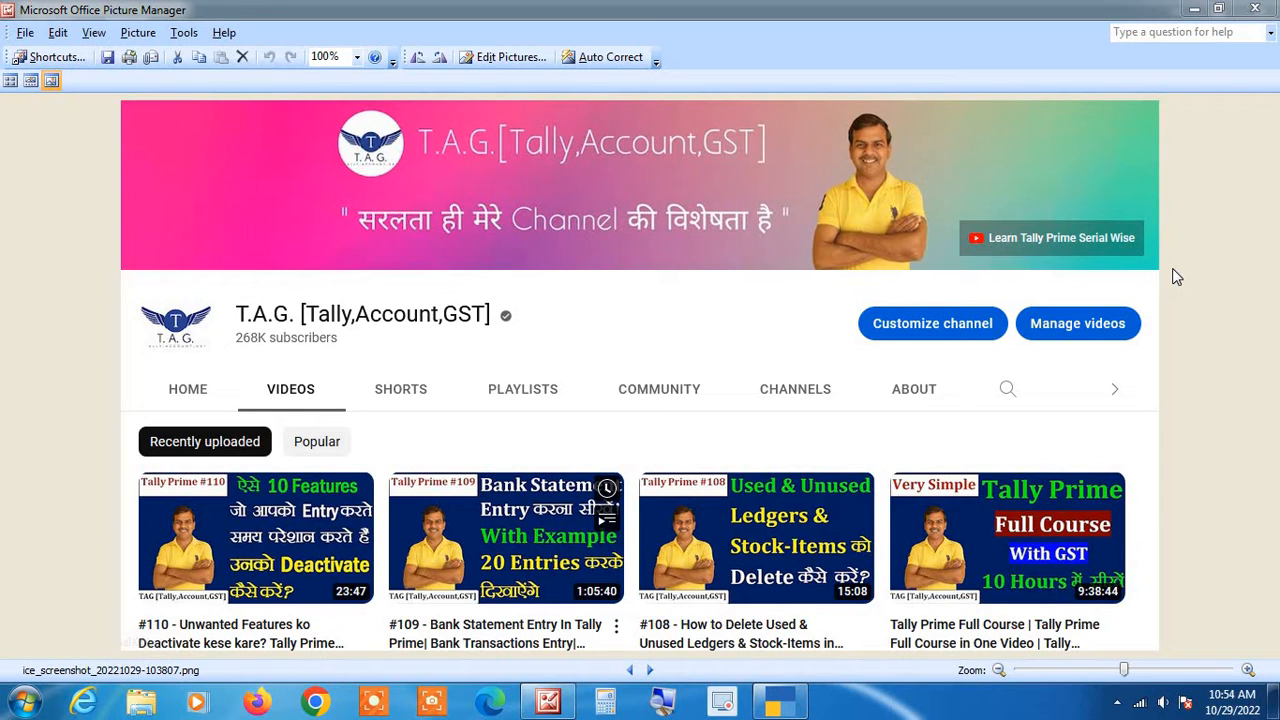
# - Minimize the Picture Manager screenshot to bring the TallyPrime Gateway of Tally into view
pyautogui.click(1202, 10)
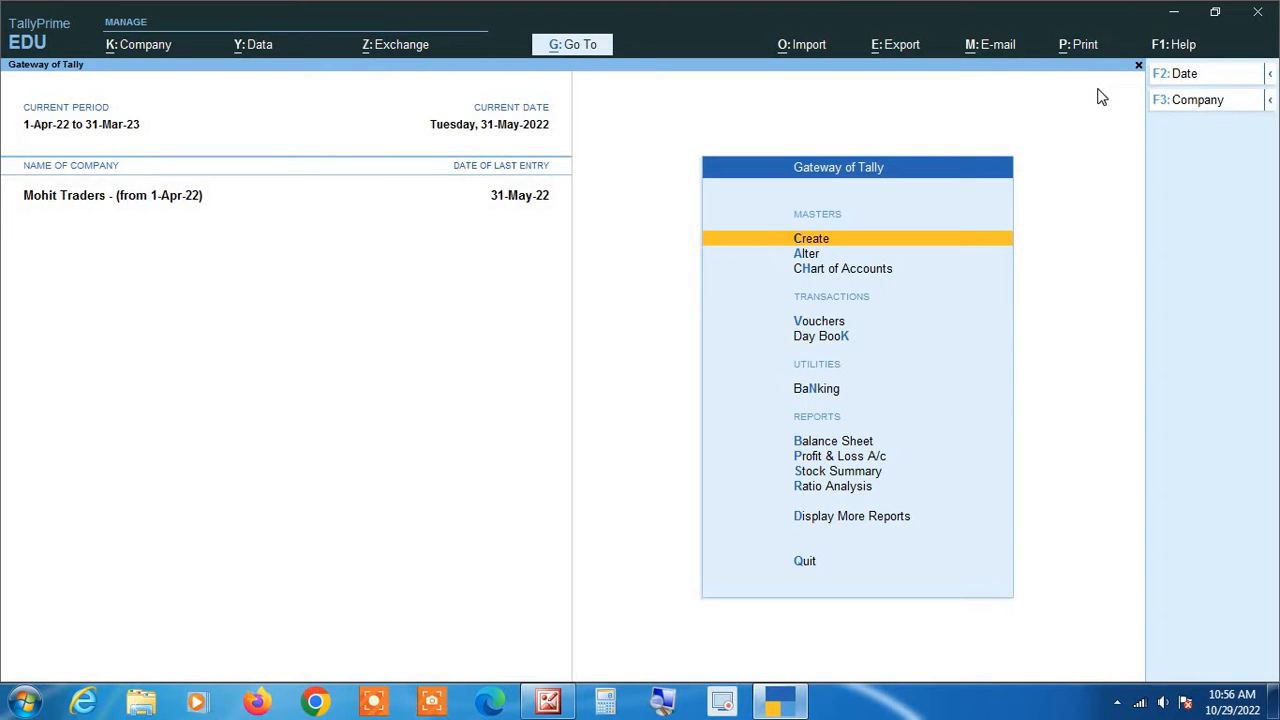
# - Start a new ledger master in Mohit Traders from the List of Masters
pyautogui.press('Return')
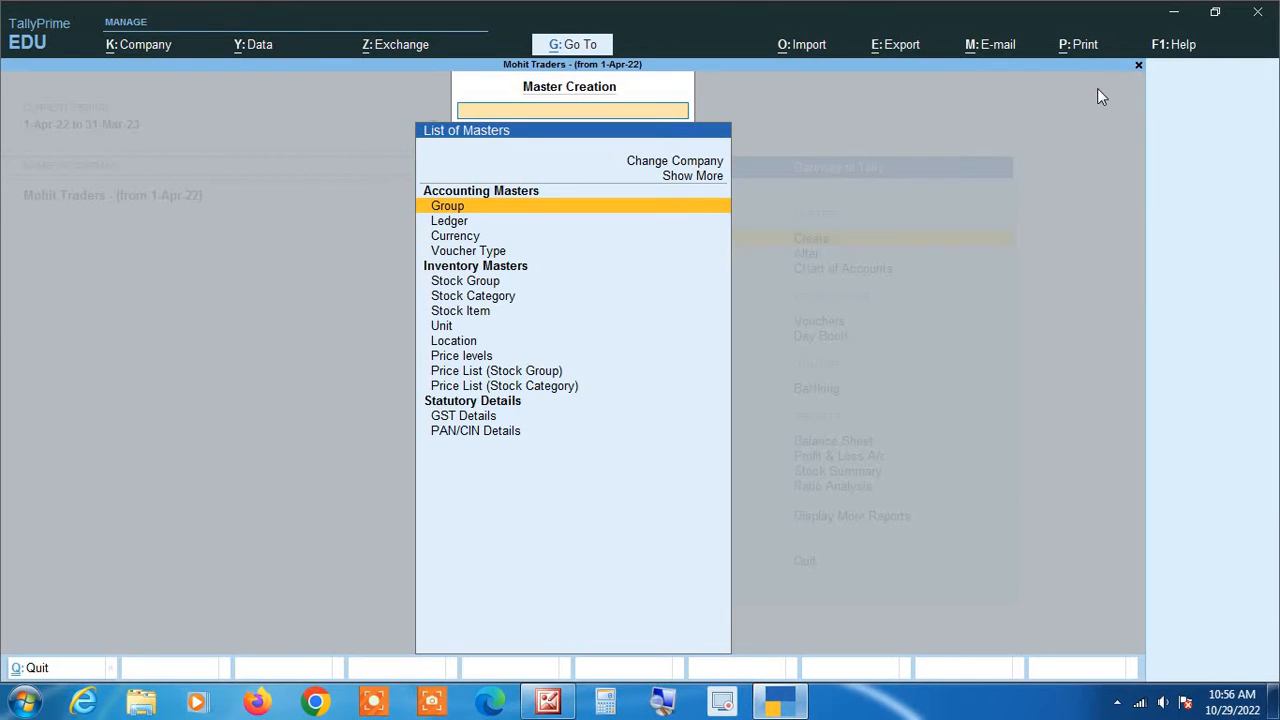
pyautogui.press('Down')
pyautogui.press('Return')
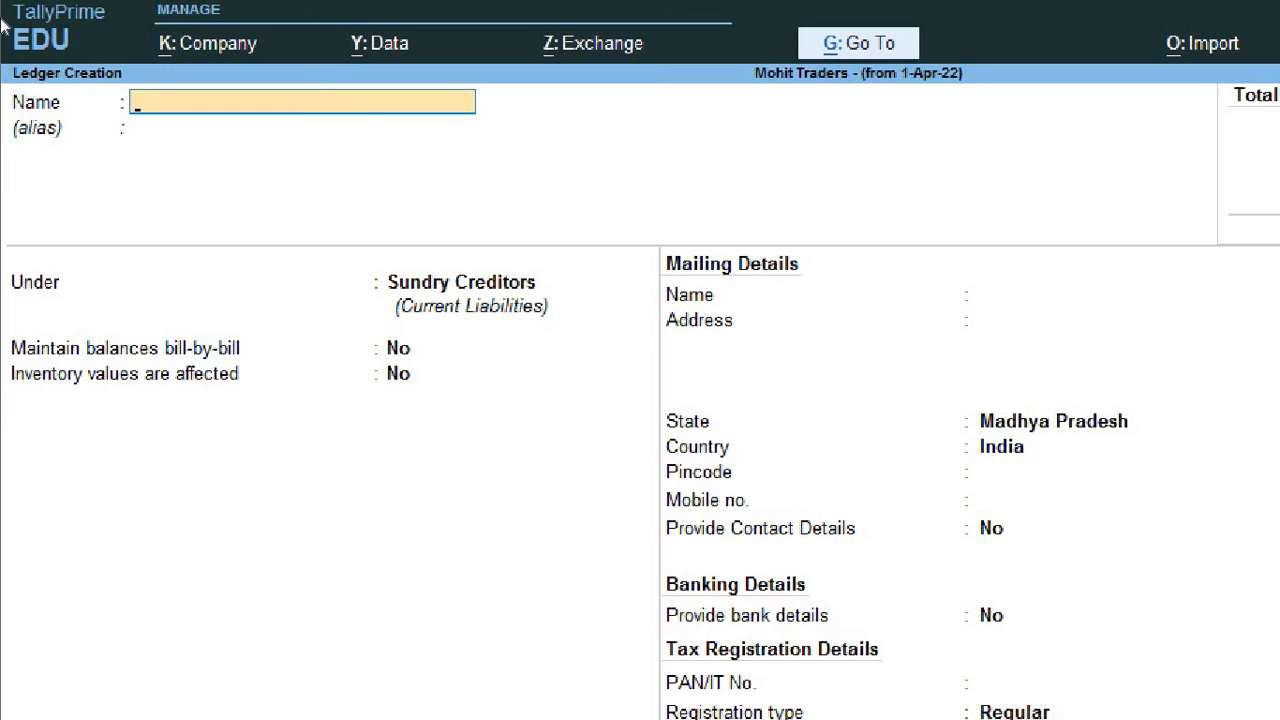
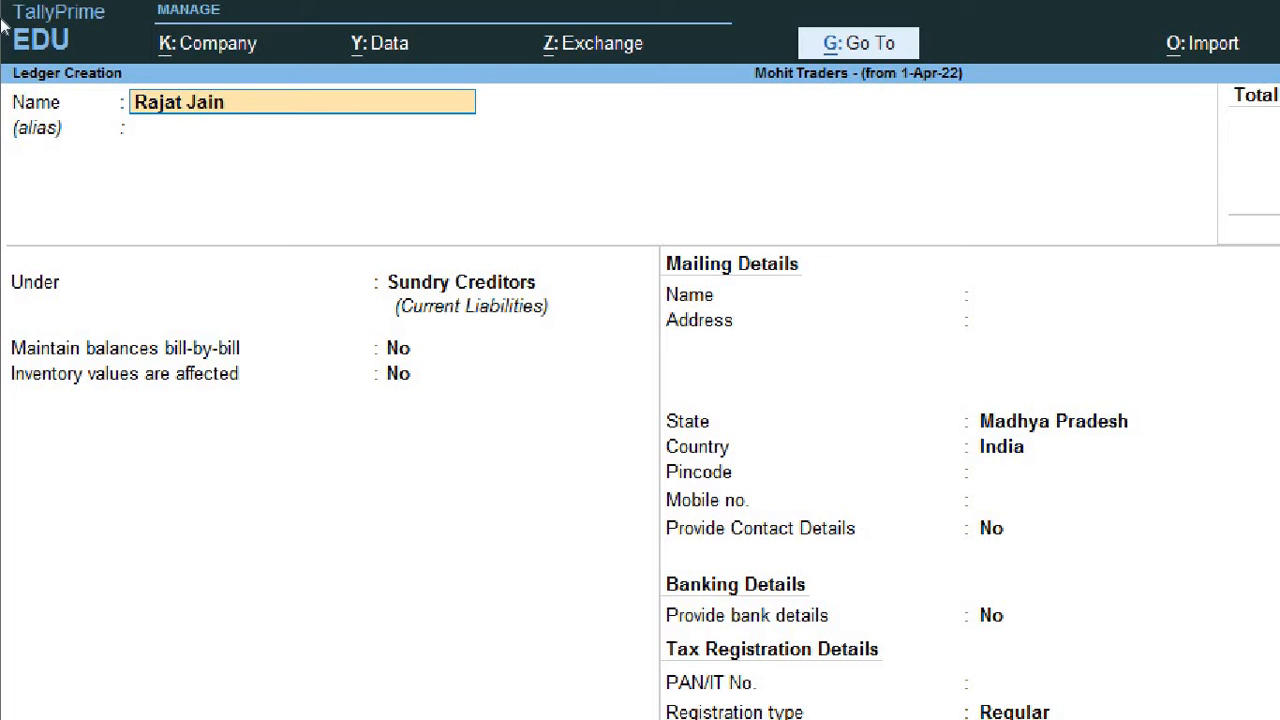
# - Name the ledger with the lender's name plus '(unsecured Loan)', correcting its capitalisation
pyautogui.write(' (')
pyautogui.press('ctrl')
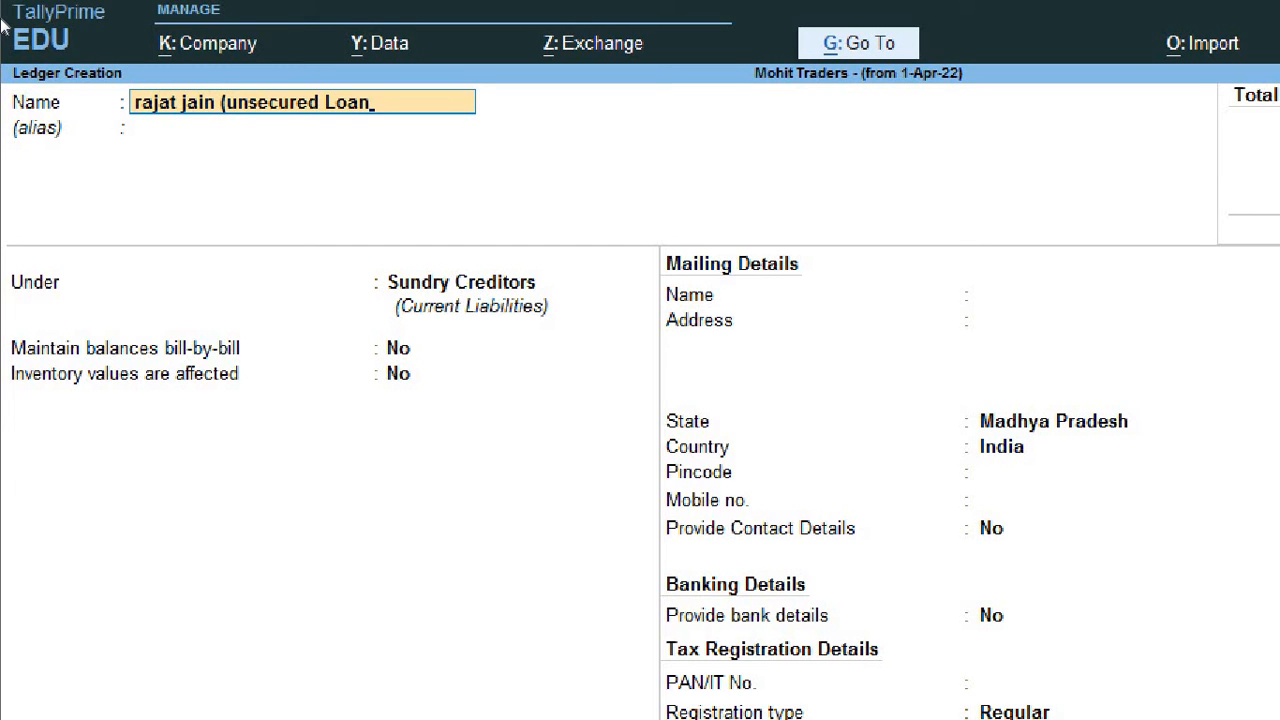
pyautogui.write(')')
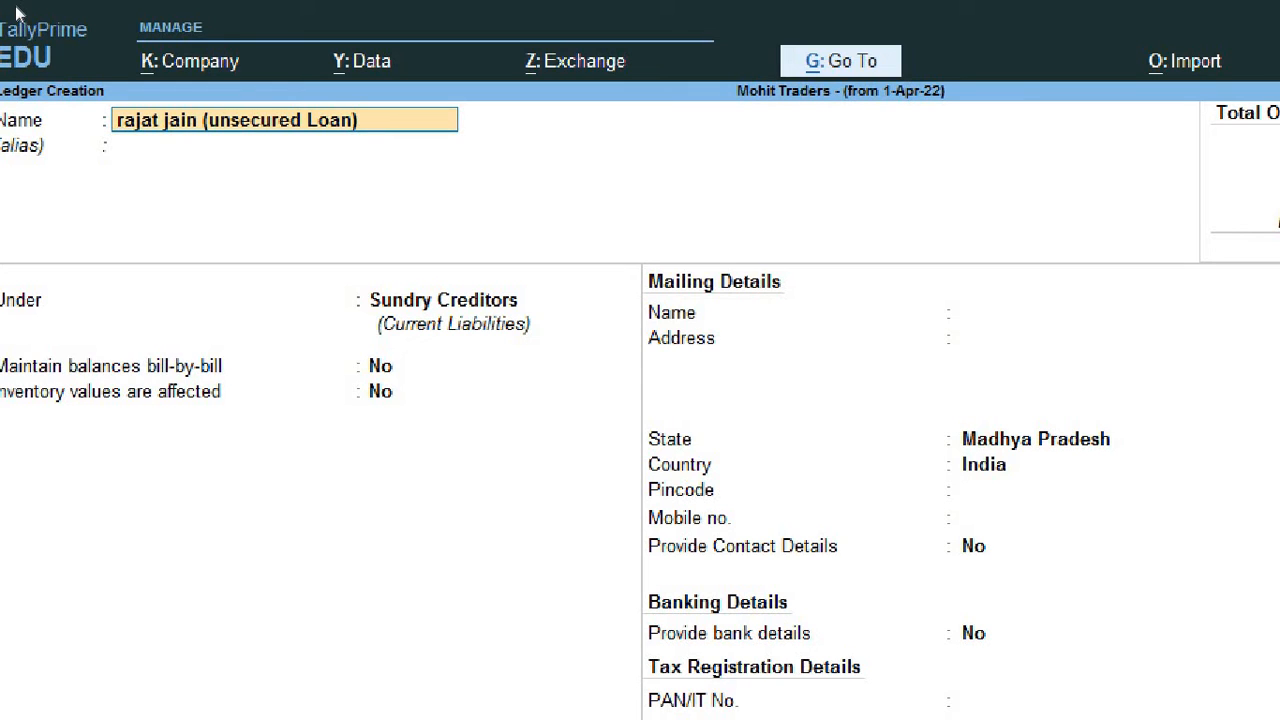
pyautogui.write('R')
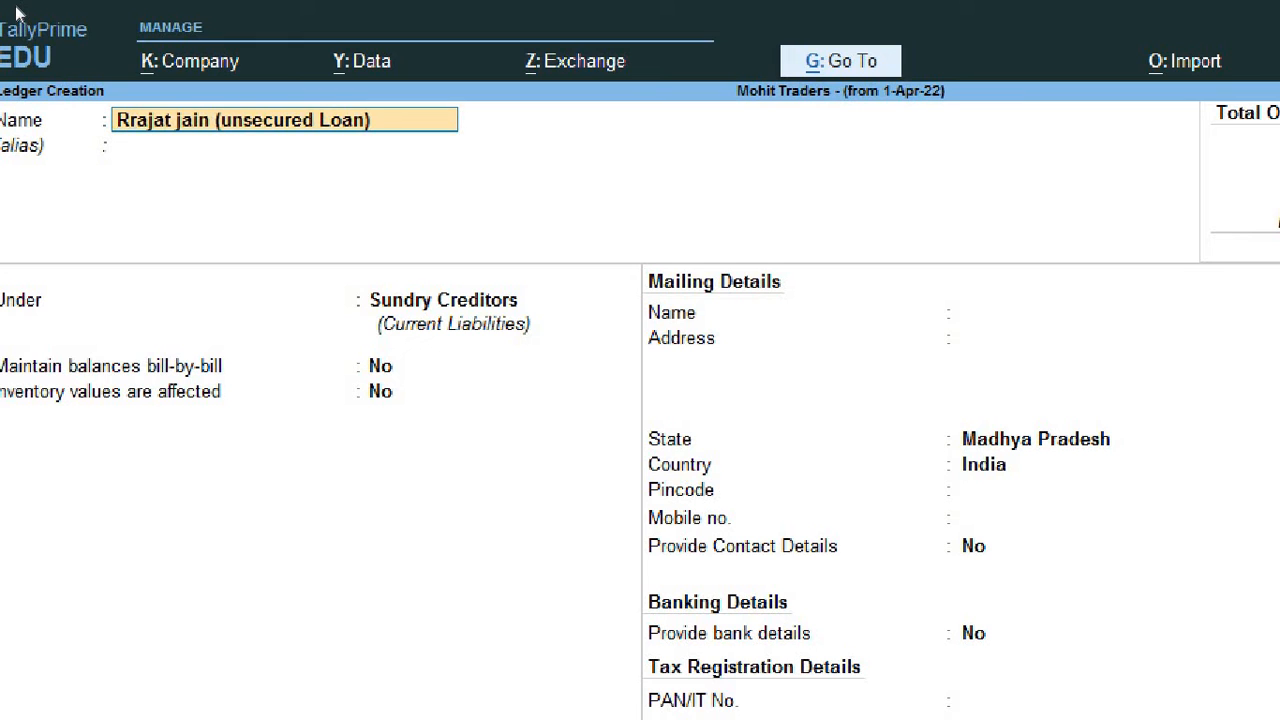
pyautogui.press('Delete')
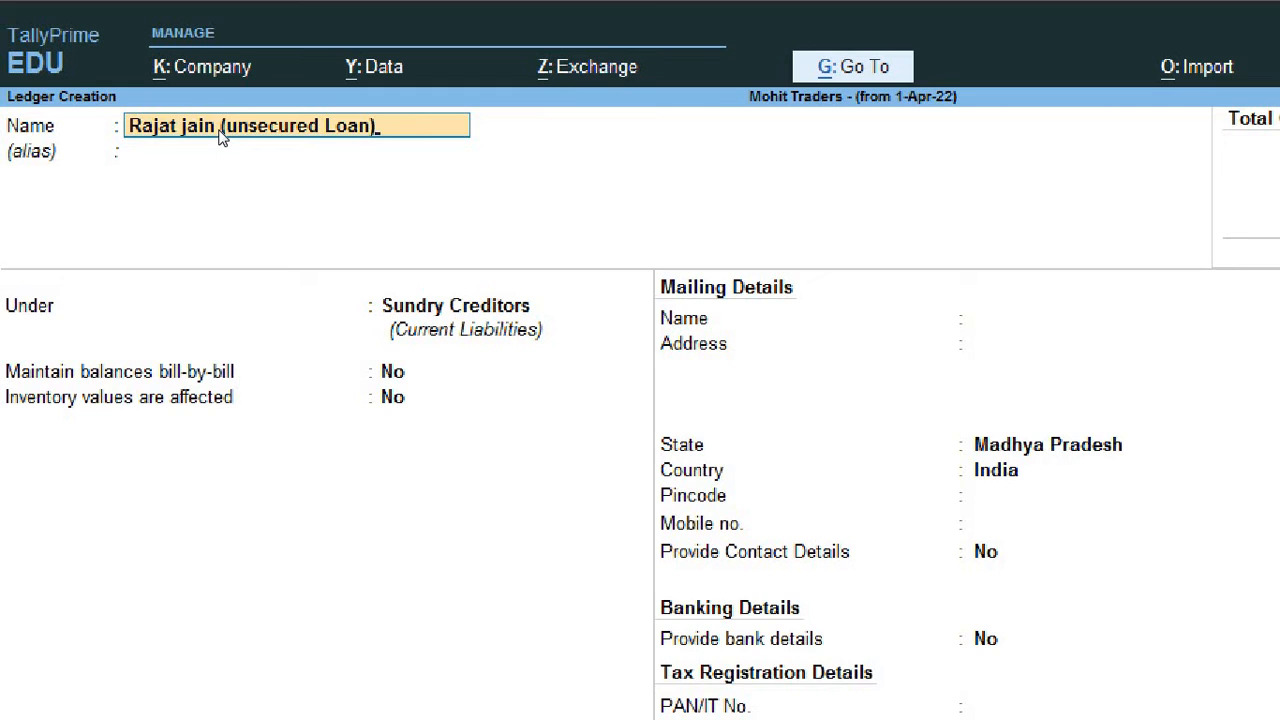
pyautogui.press('Return')
pyautogui.press('Return')
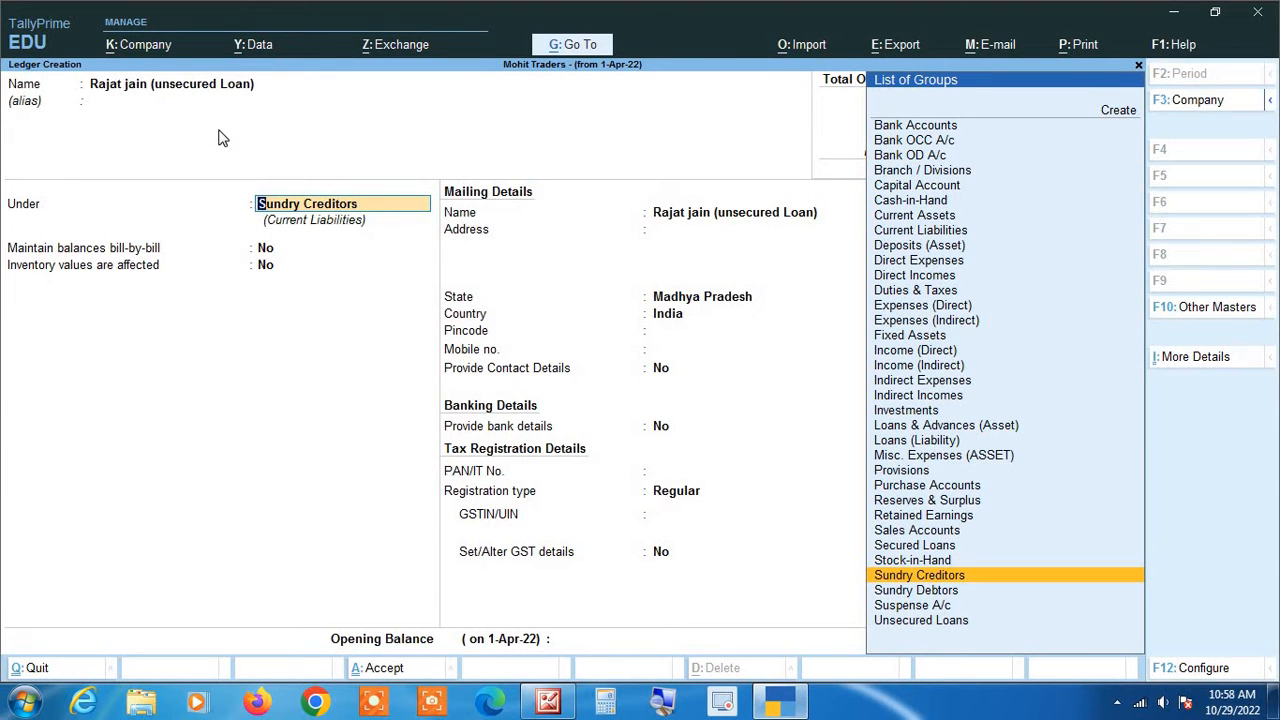
# - Set the ledger's Under group to Unsecured Loans, found by typing 'uns'
pyautogui.press('Up')
pyautogui.press('Up')
pyautogui.press('Up')
pyautogui.press('Up')
pyautogui.press('Up')
pyautogui.press('Up')
pyautogui.press('Up')
pyautogui.press('Up')
pyautogui.press('Up')
pyautogui.press('Up')
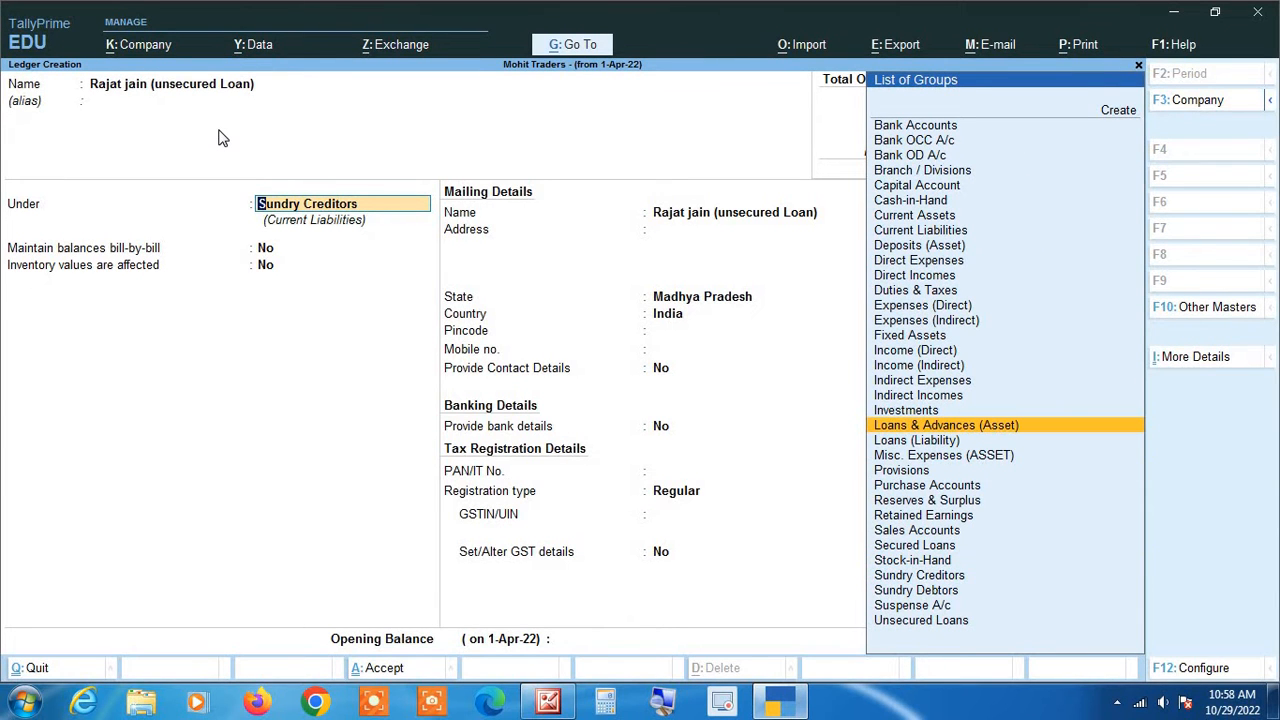
pyautogui.write('uns')
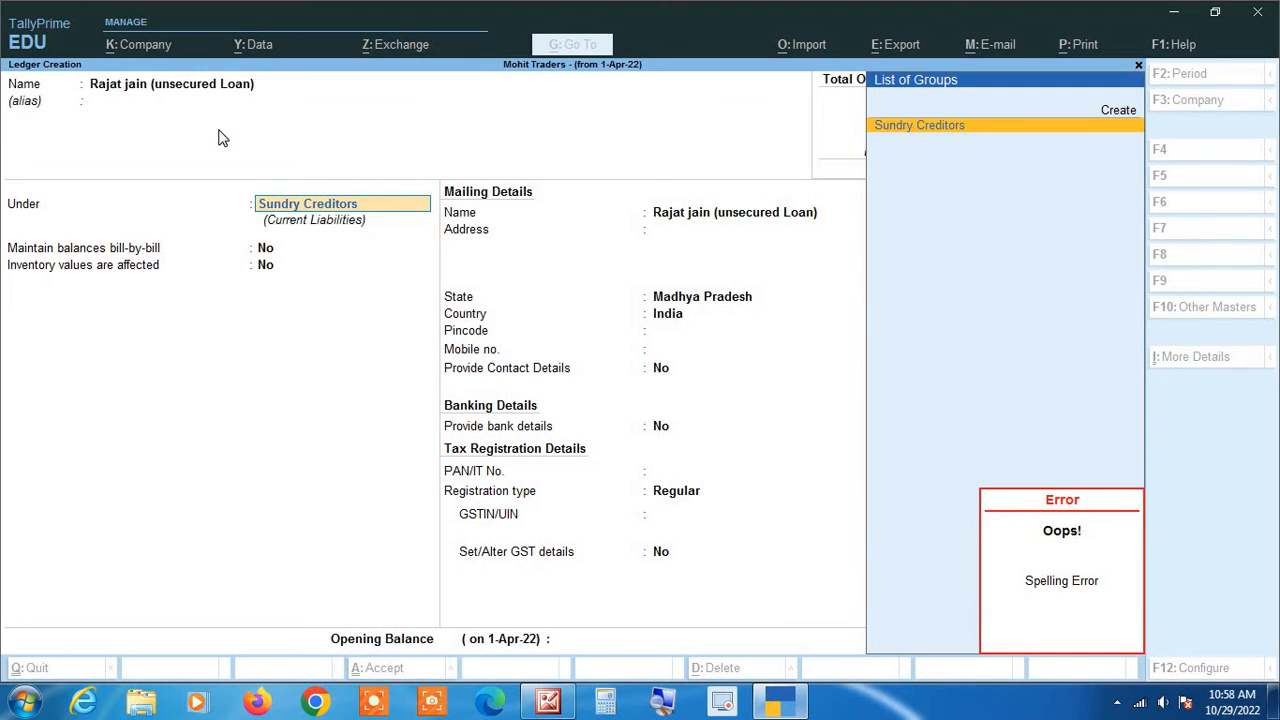
pyautogui.press('BackSpace')
pyautogui.press('BackSpace')
pyautogui.press('BackSpace')
pyautogui.press('BackSpace')
pyautogui.press('BackSpace')
pyautogui.press('BackSpace')
pyautogui.press('BackSpace')
pyautogui.press('BackSpace')
pyautogui.press('BackSpace')
pyautogui.press('BackSpace')
pyautogui.press('BackSpace')
pyautogui.press('BackSpace')
pyautogui.press('BackSpace')
pyautogui.press('BackSpace')
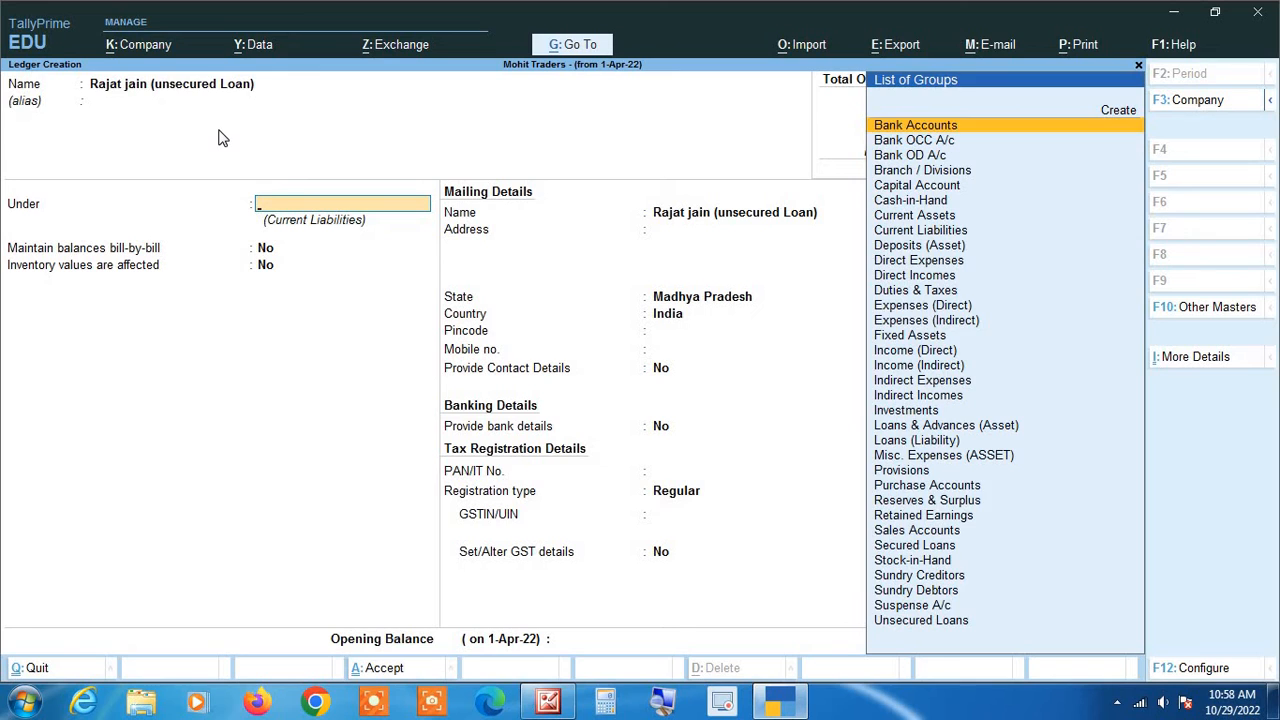
pyautogui.write('uns')
pyautogui.press('Return')
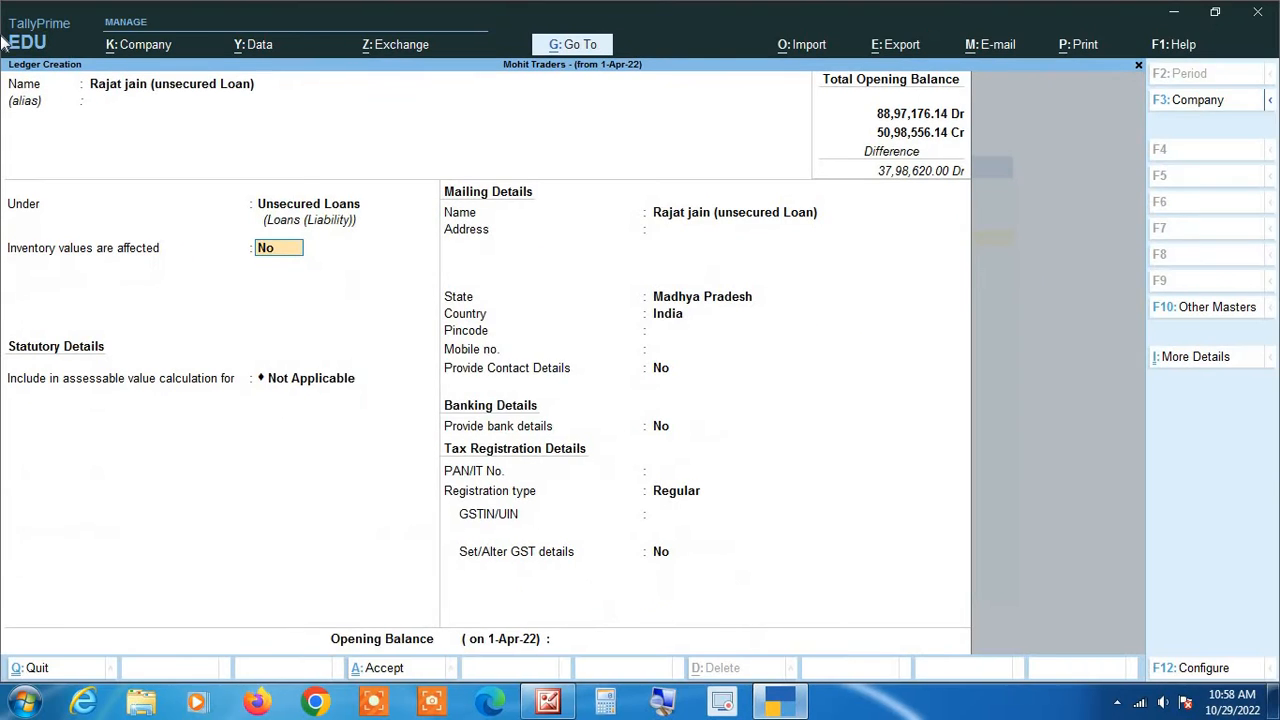
# - Leave address details blank, choose Unregistered as registration type, and save the loan ledger
pyautogui.press('Return')
pyautogui.press('Return')
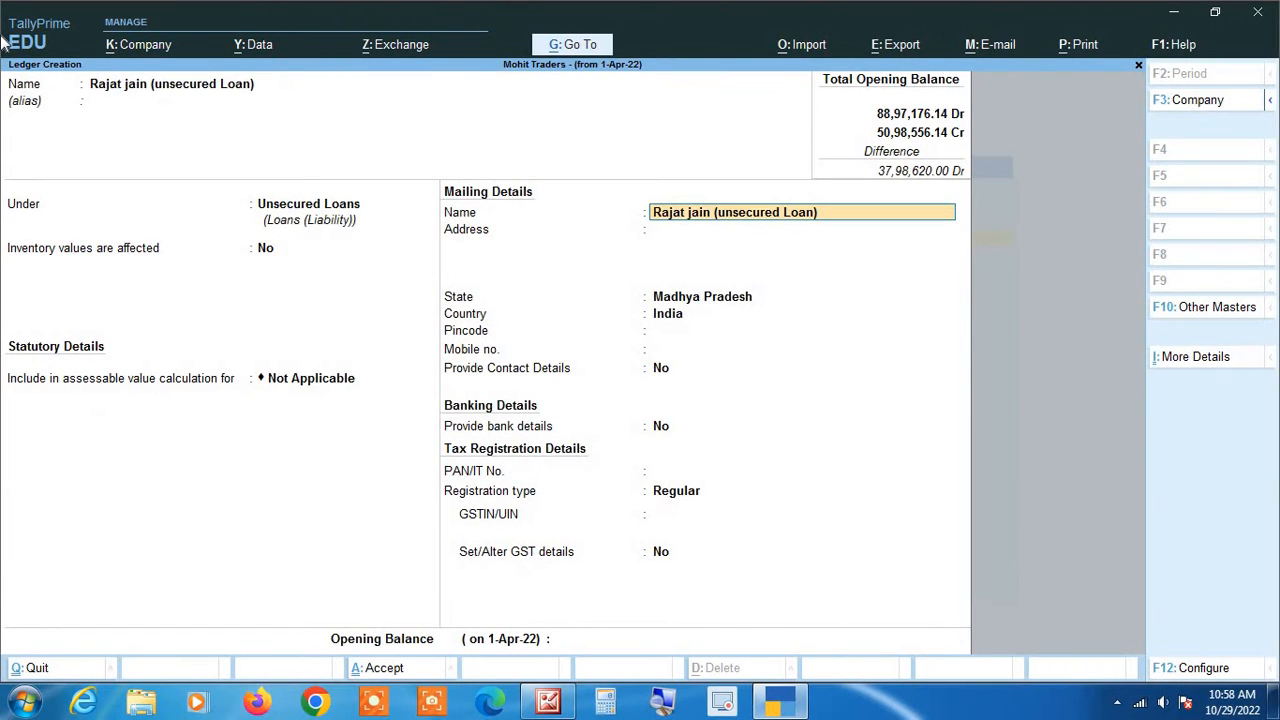
pyautogui.press('Return')
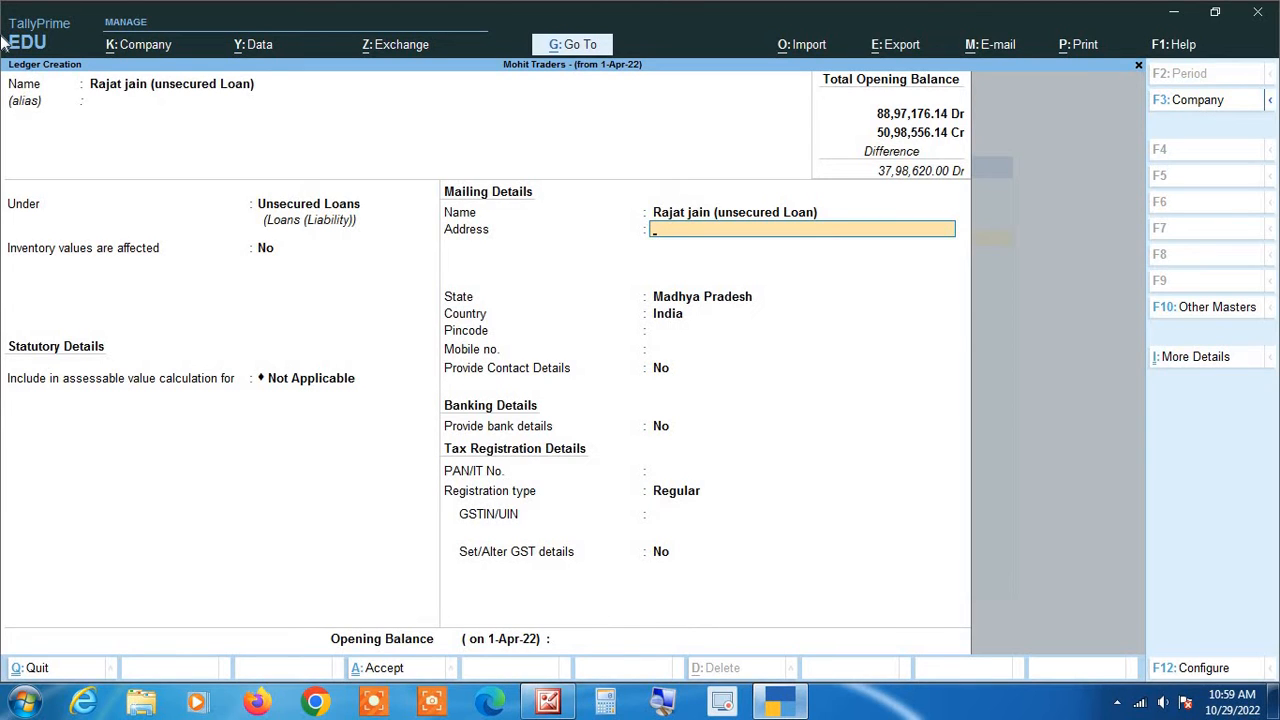
pyautogui.press('Return')
pyautogui.press('Return')
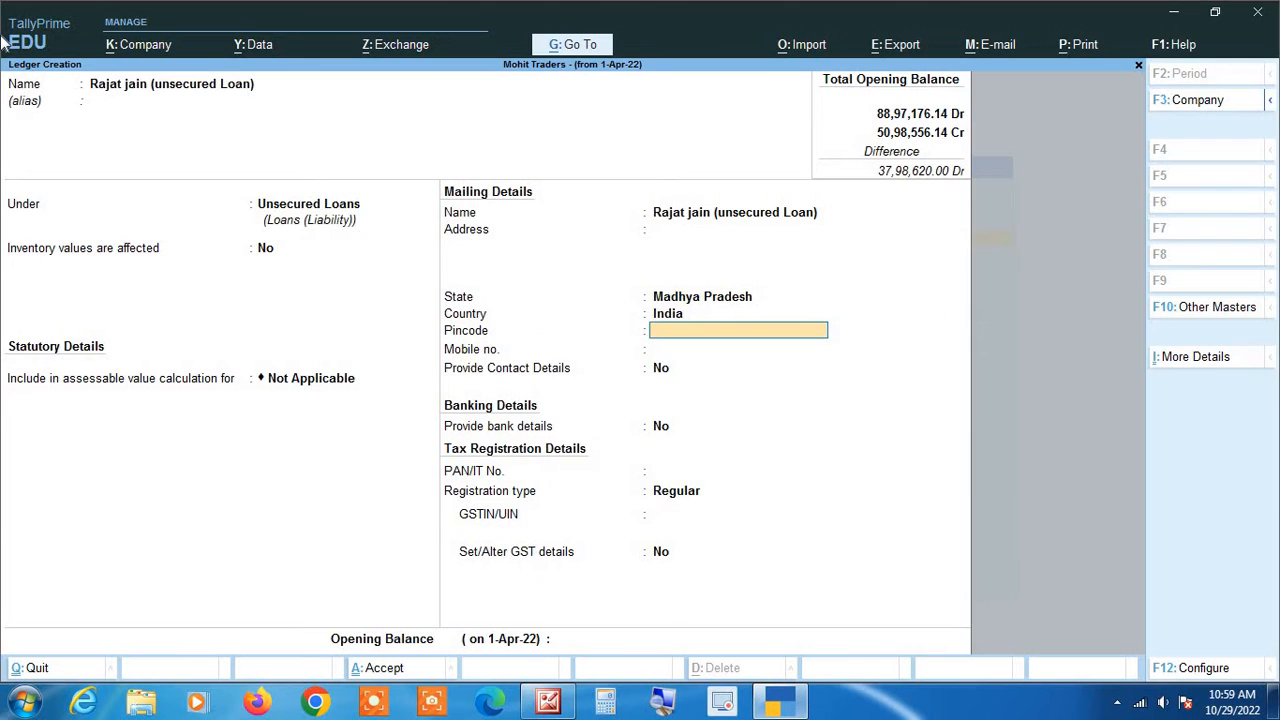
pyautogui.press('Return')
pyautogui.press('Return')
pyautogui.press('Return')
pyautogui.press('Return')
pyautogui.press('Return')
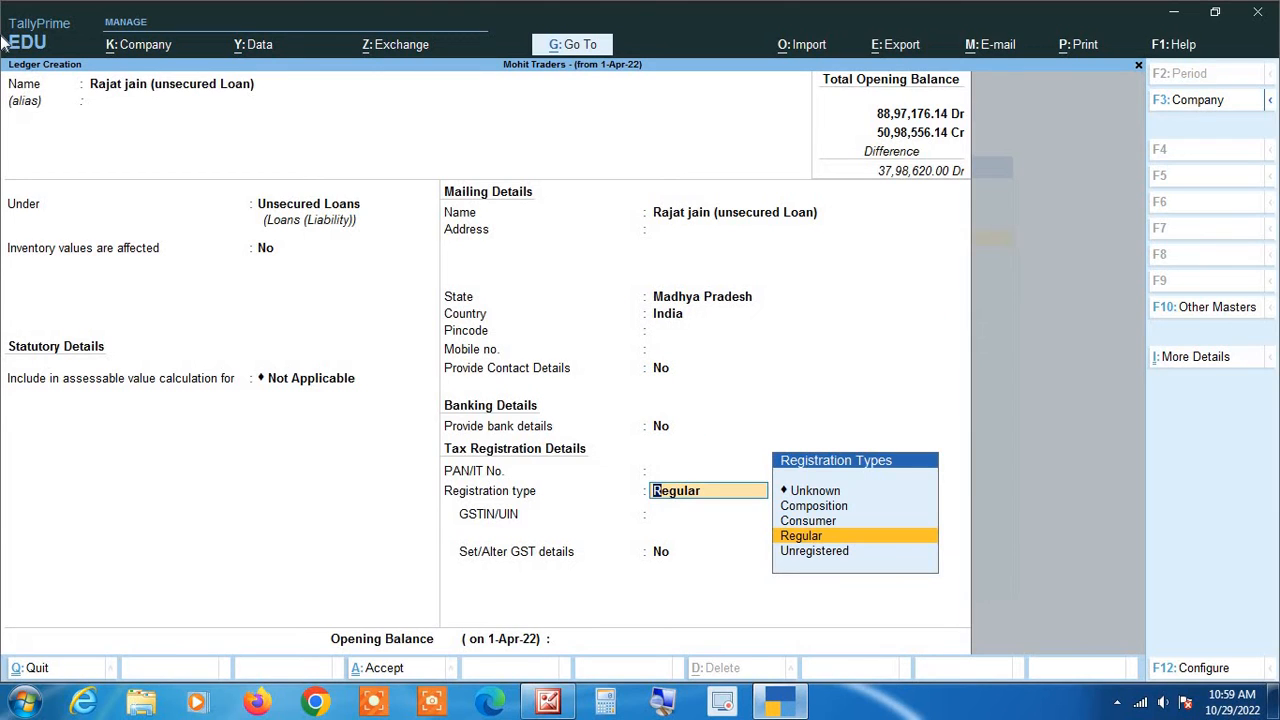
pyautogui.press('Down')
pyautogui.press('Return')
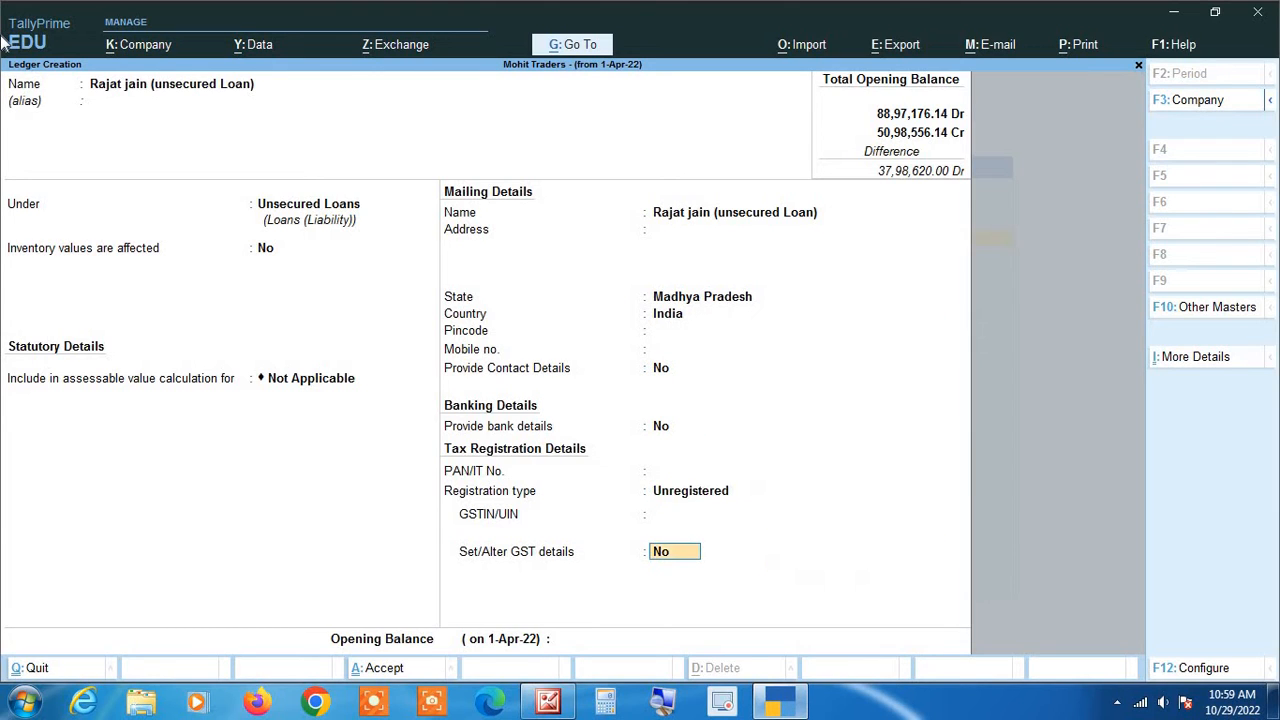
pyautogui.press('Return')
pyautogui.press('Return')
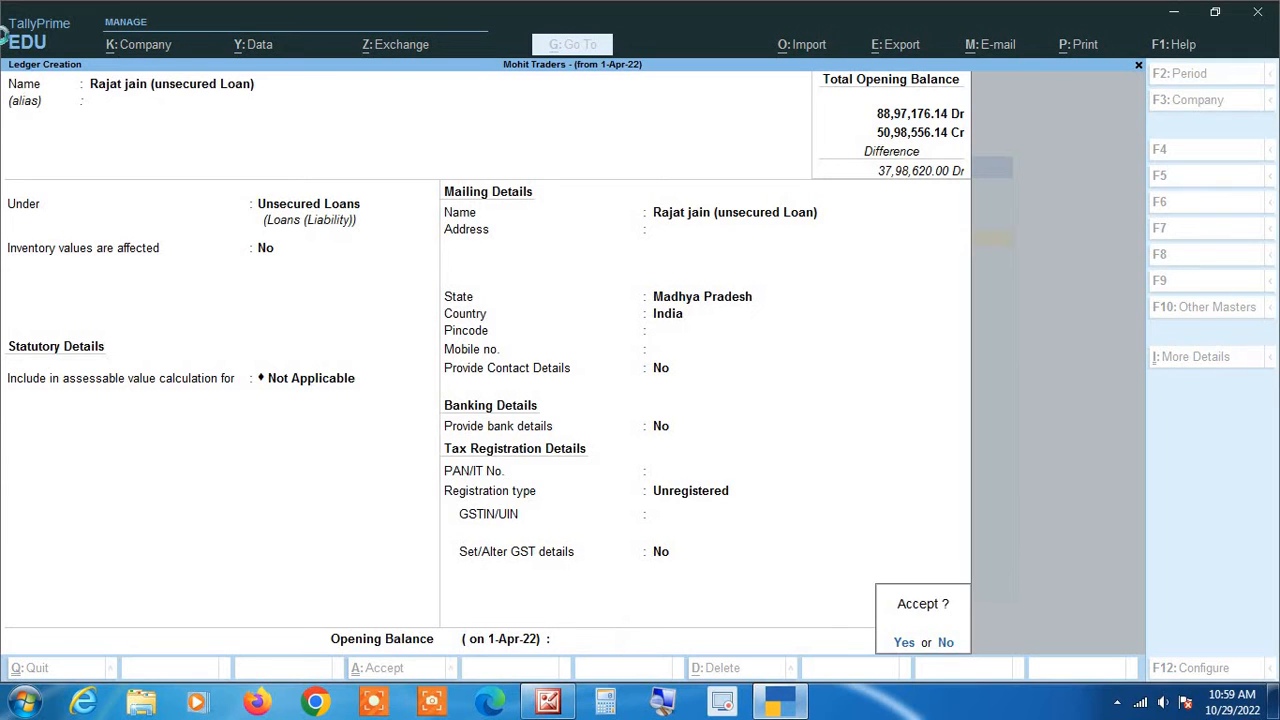
pyautogui.press('Return')
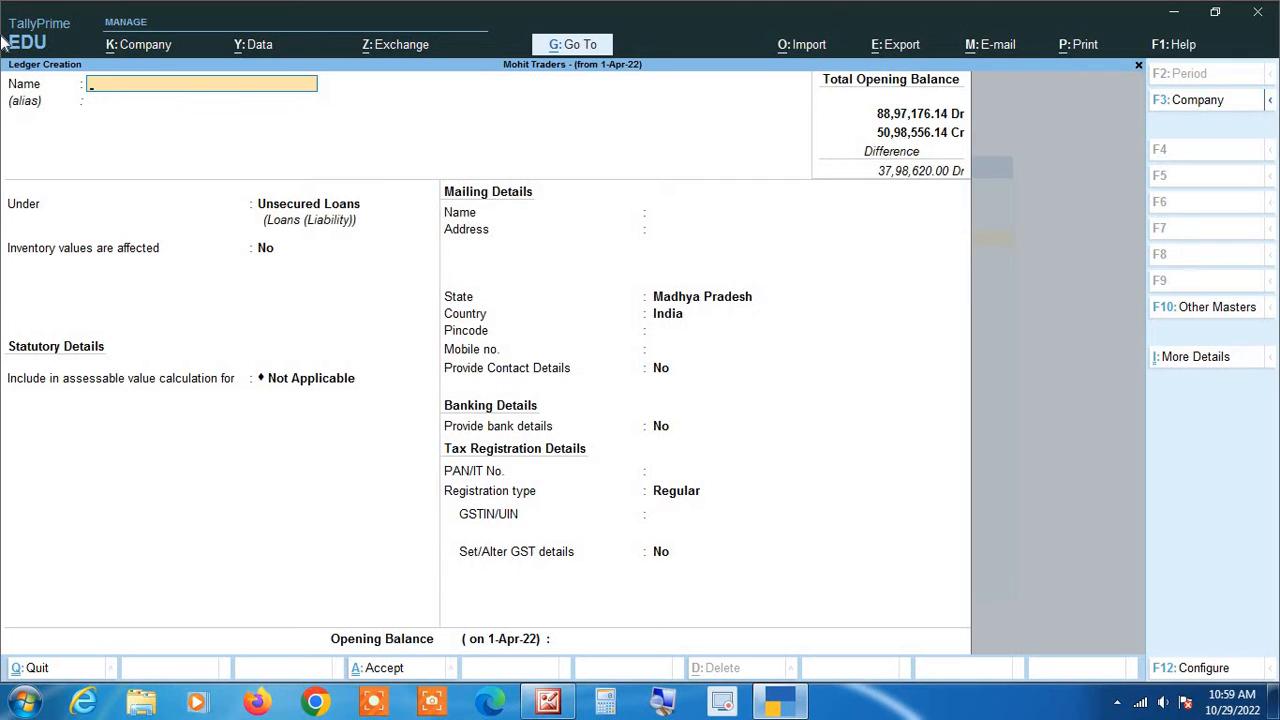
# - Return to the Gateway of Tally and start a new Payment voucher, ready to change its date
pyautogui.press('Escape')
pyautogui.press('Escape')
pyautogui.press('Escape')
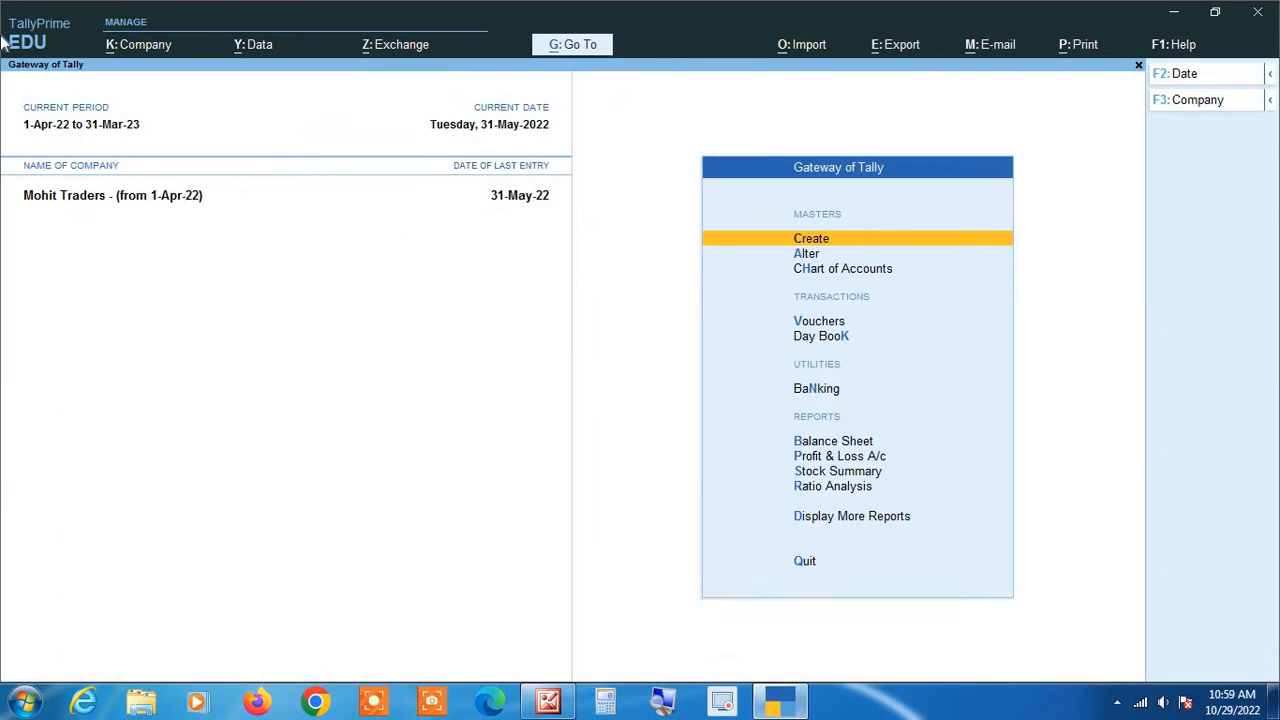
pyautogui.press('Escape')
pyautogui.press('Down')
pyautogui.press('Down')
pyautogui.press('Down')
pyautogui.press('Return')
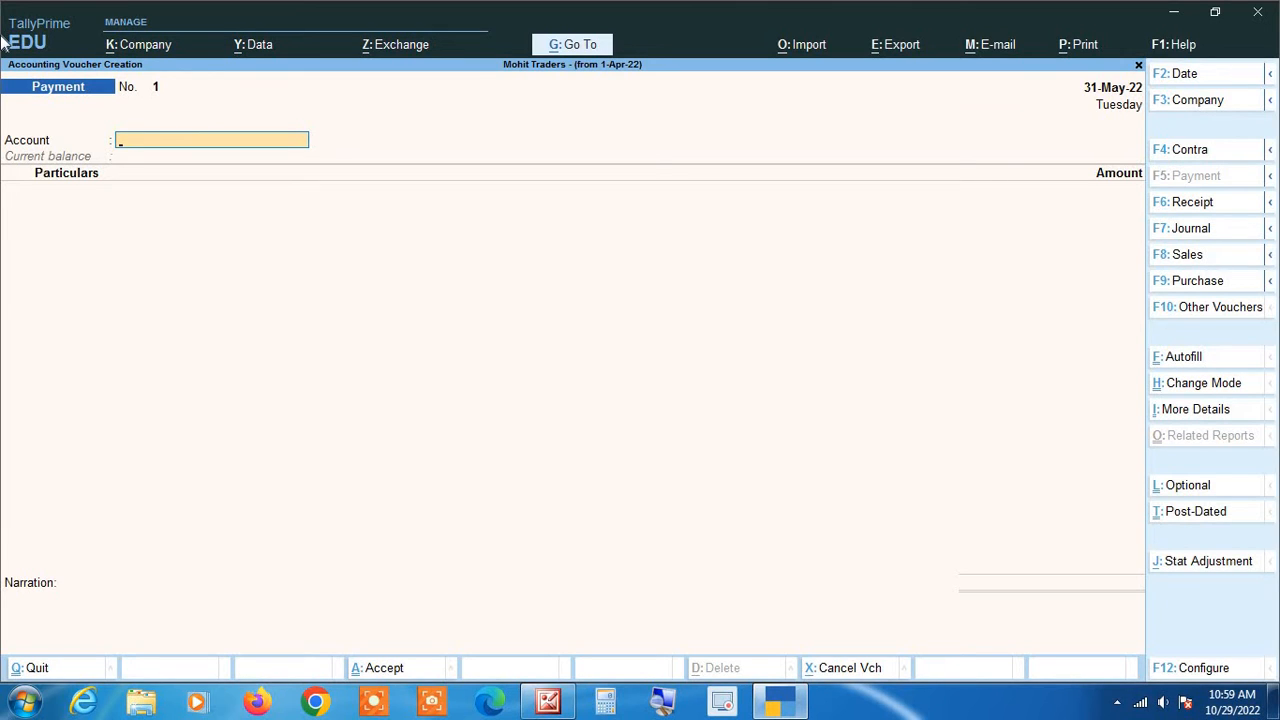
pyautogui.press('F2')
# - Date the voucher 1-Oct-22 and switch it to a Receipt voucher
pyautogui.write('1 10')
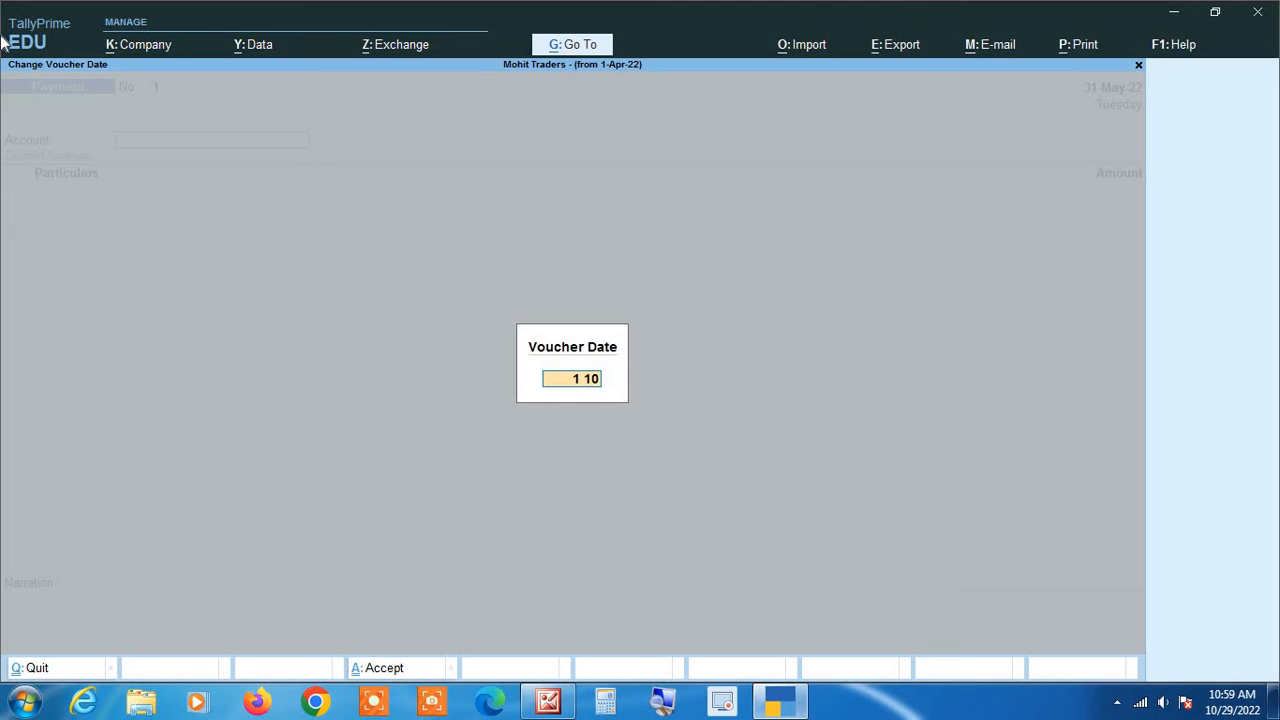
pyautogui.press('Return')
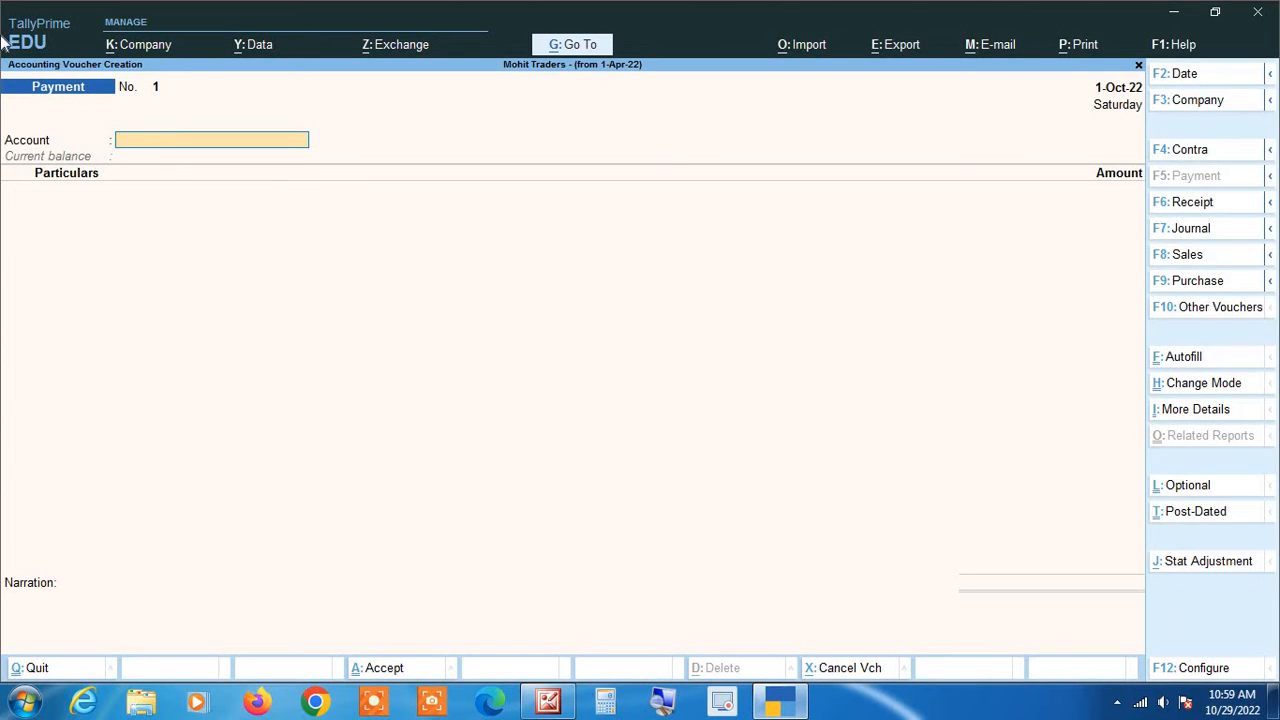
pyautogui.press('F6')
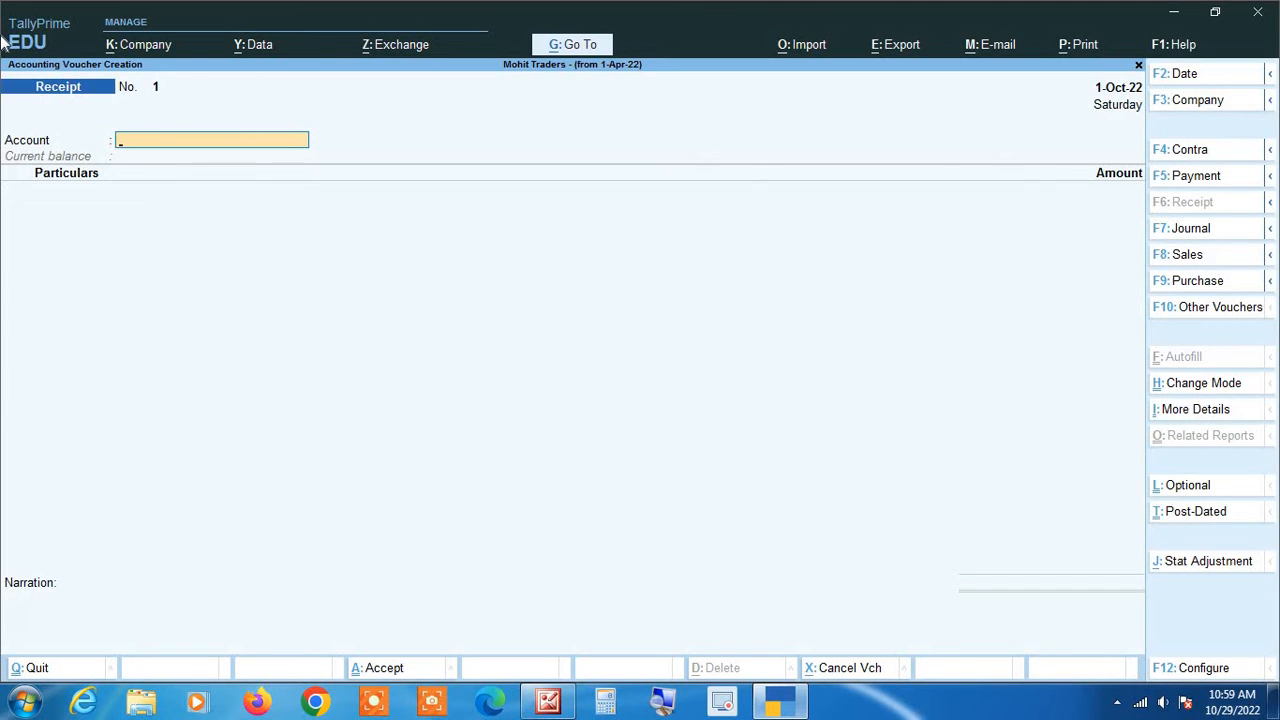
# - Set State Bank of India as the account and credit the unsecured loan ledger 300000
pyautogui.write('S')
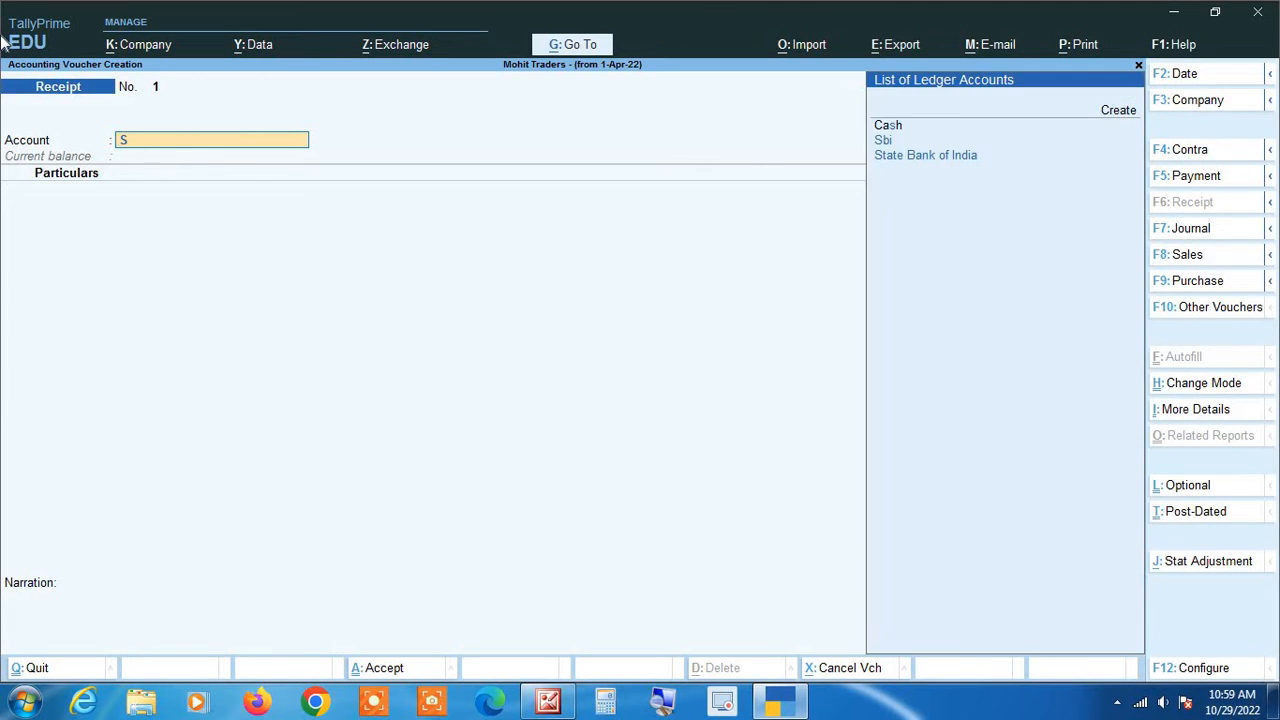
pyautogui.write('t')
pyautogui.press('Return')
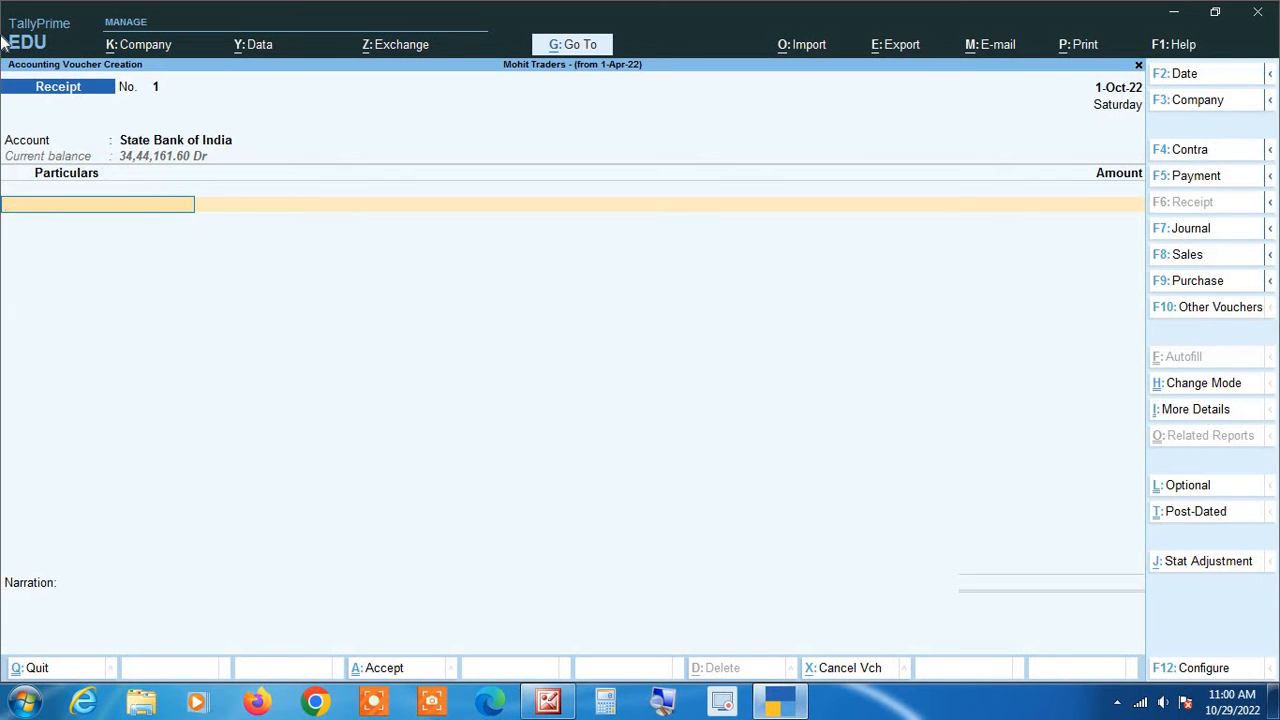
pyautogui.write('Ra')
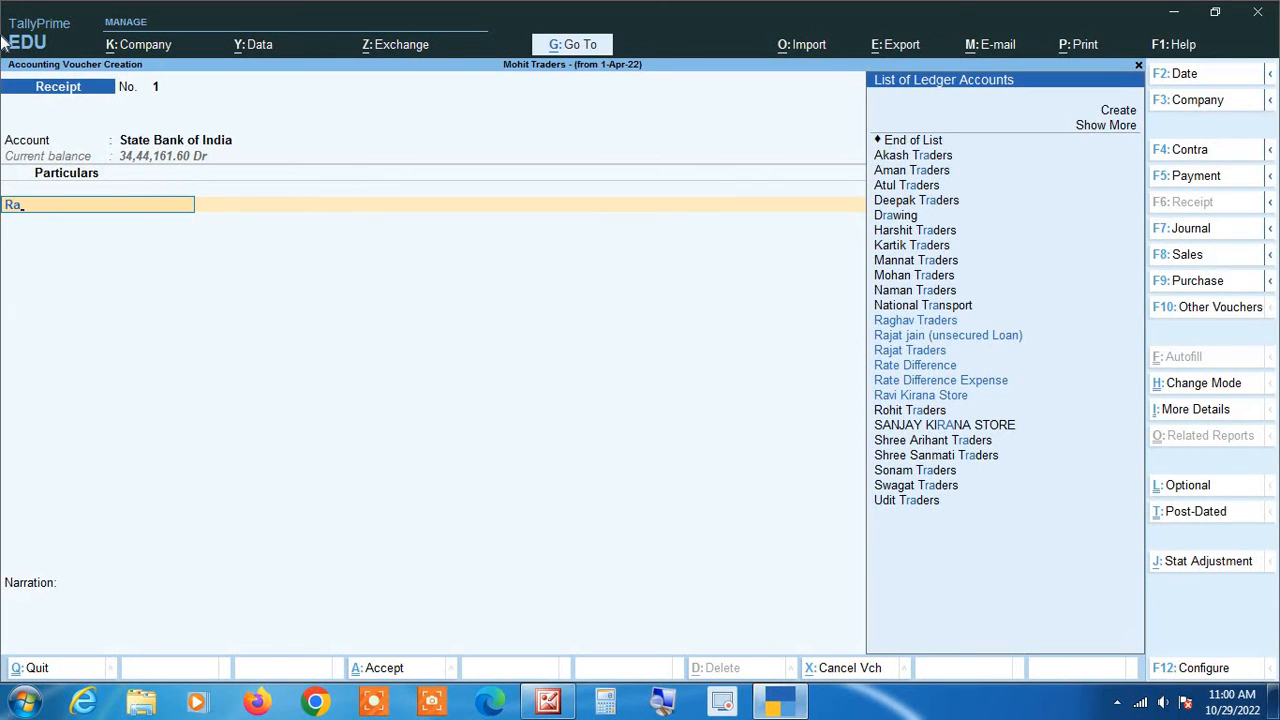
pyautogui.write('j')
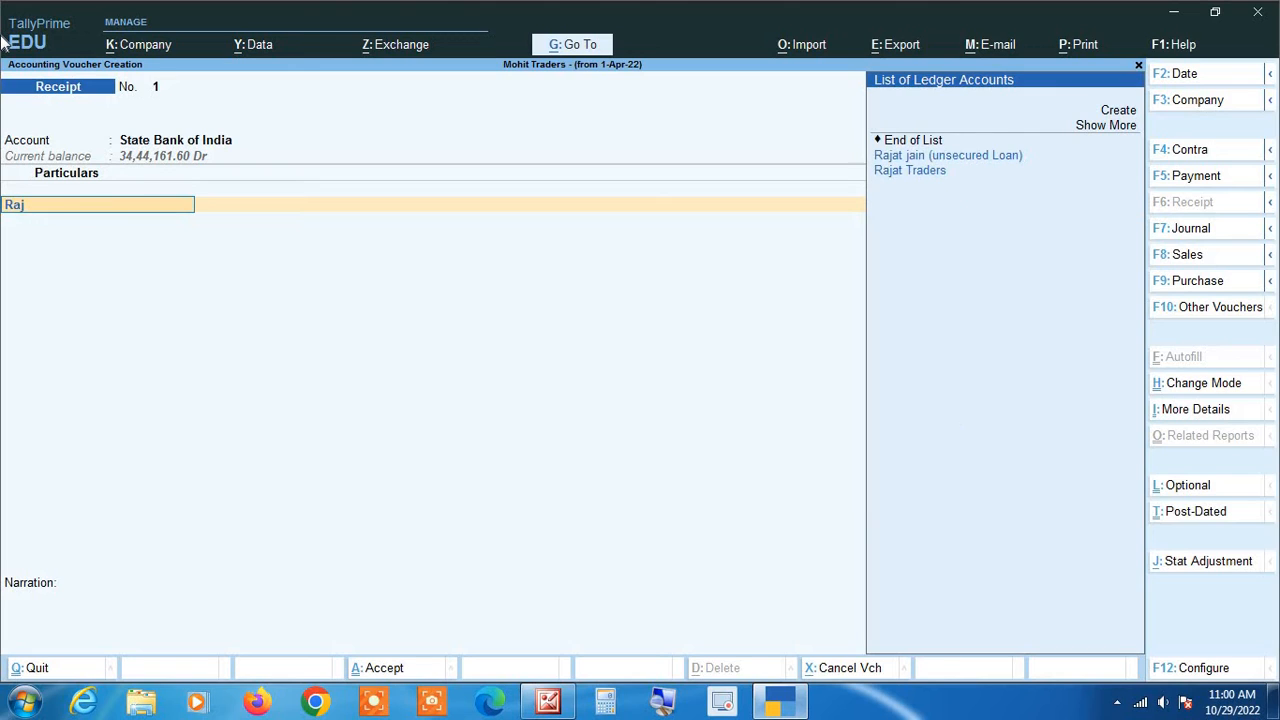
pyautogui.press('Down')
pyautogui.press('Return')
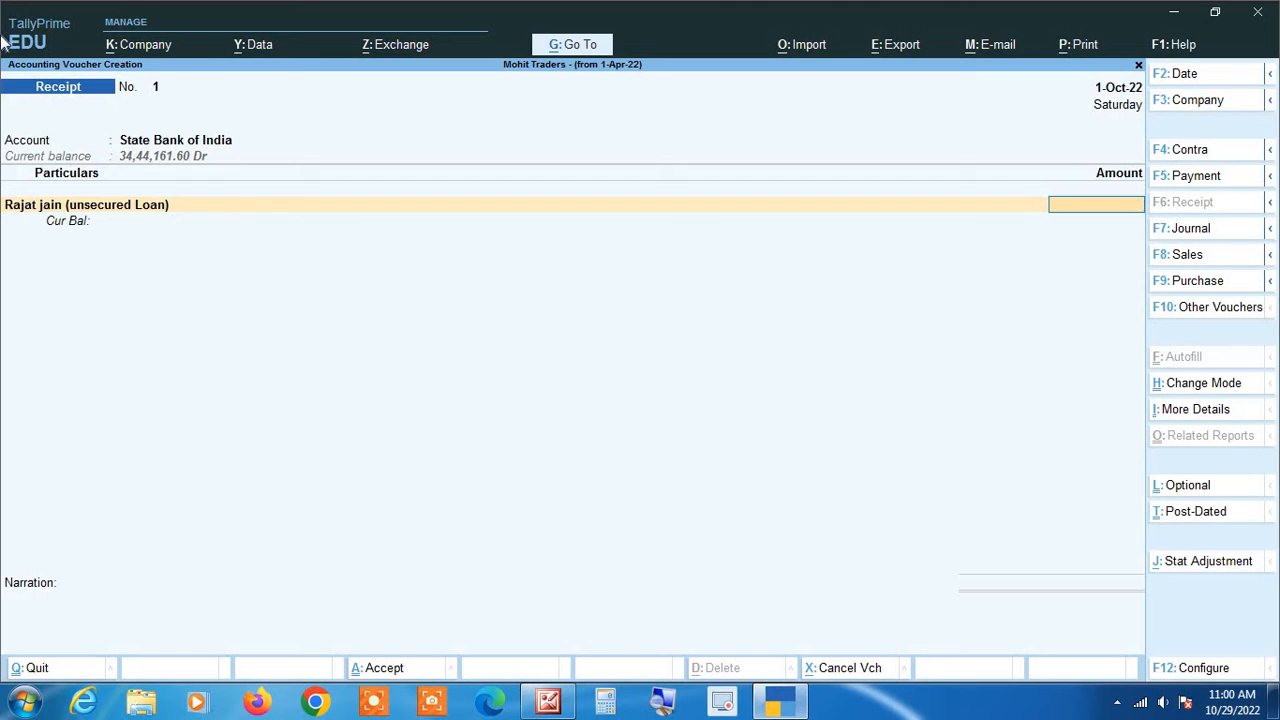
pyautogui.write('300000')
pyautogui.press('Return')
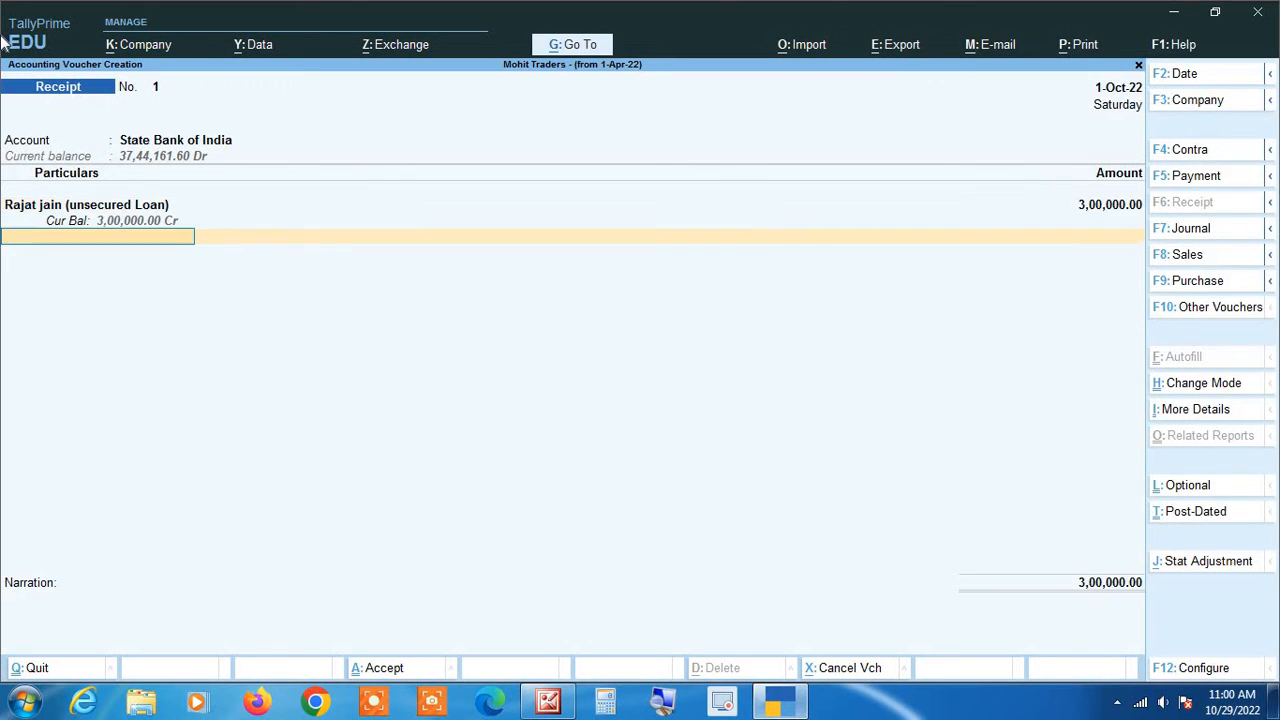
# - Record a Cheque/DD bank allocation with instrument number 202532
pyautogui.press('Return')
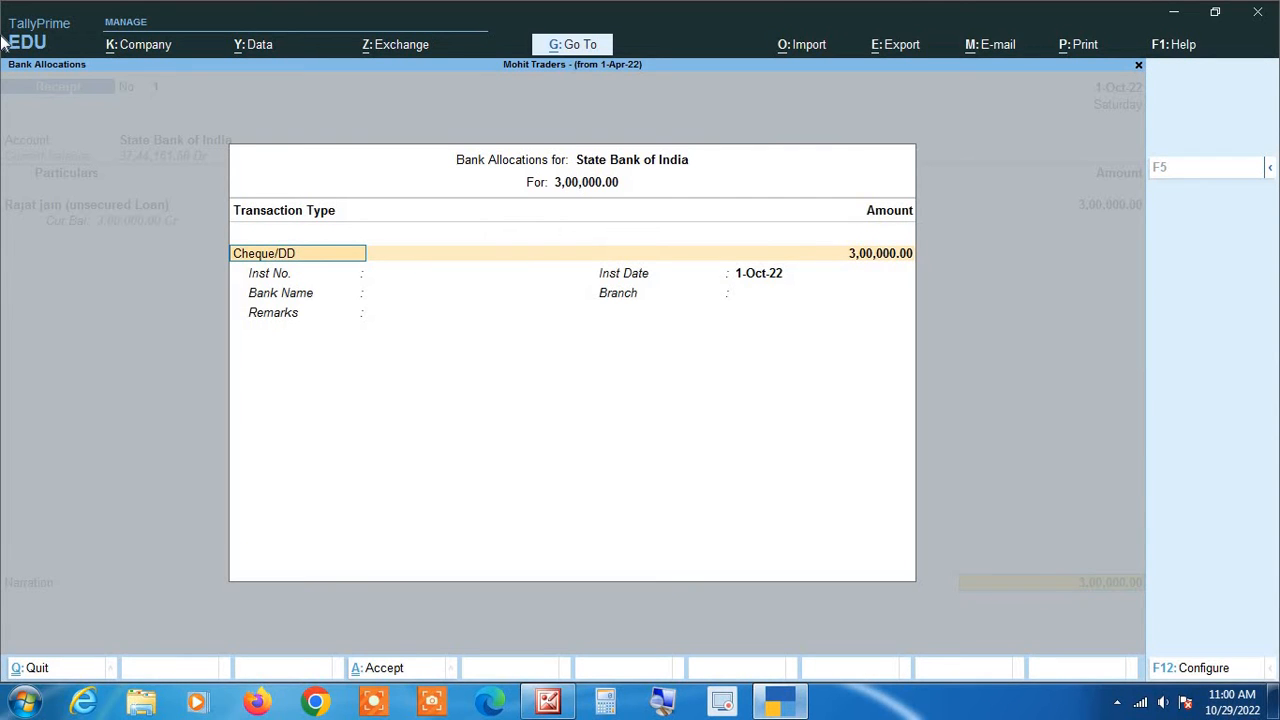
pyautogui.press('BackSpace')
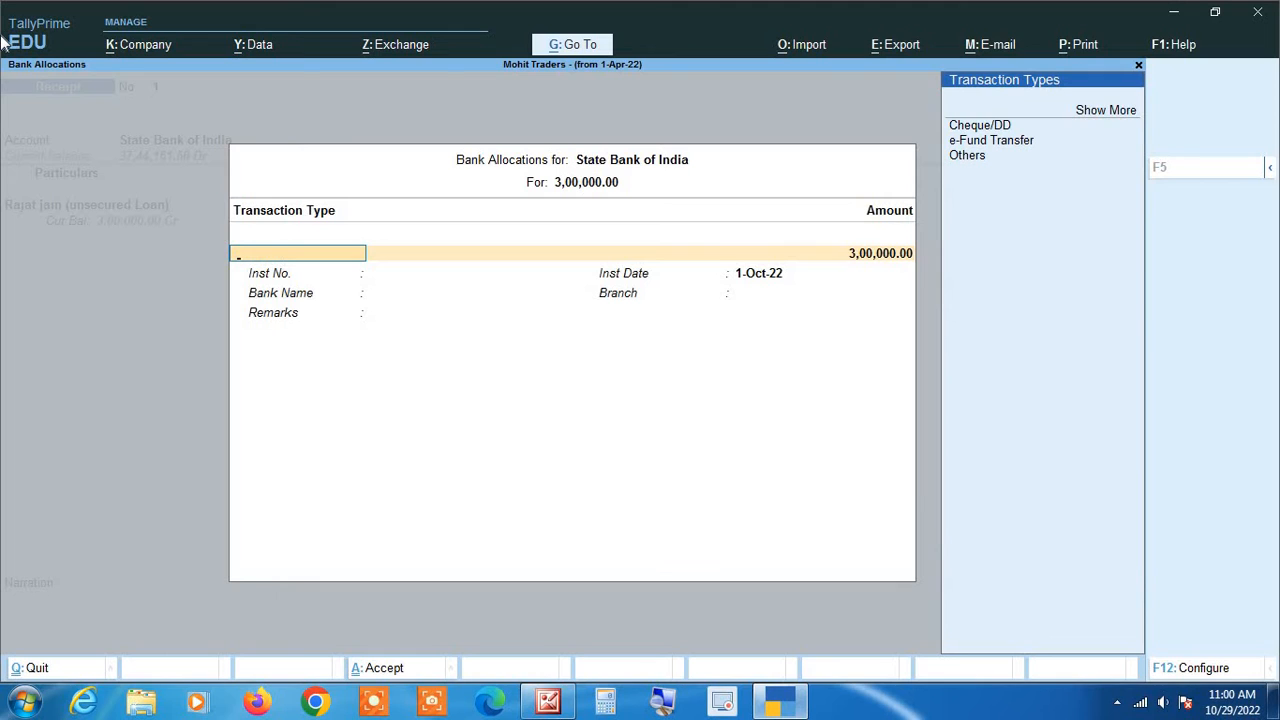
pyautogui.press('Down')
pyautogui.press('Down')
pyautogui.press('Return')
pyautogui.press('Return')
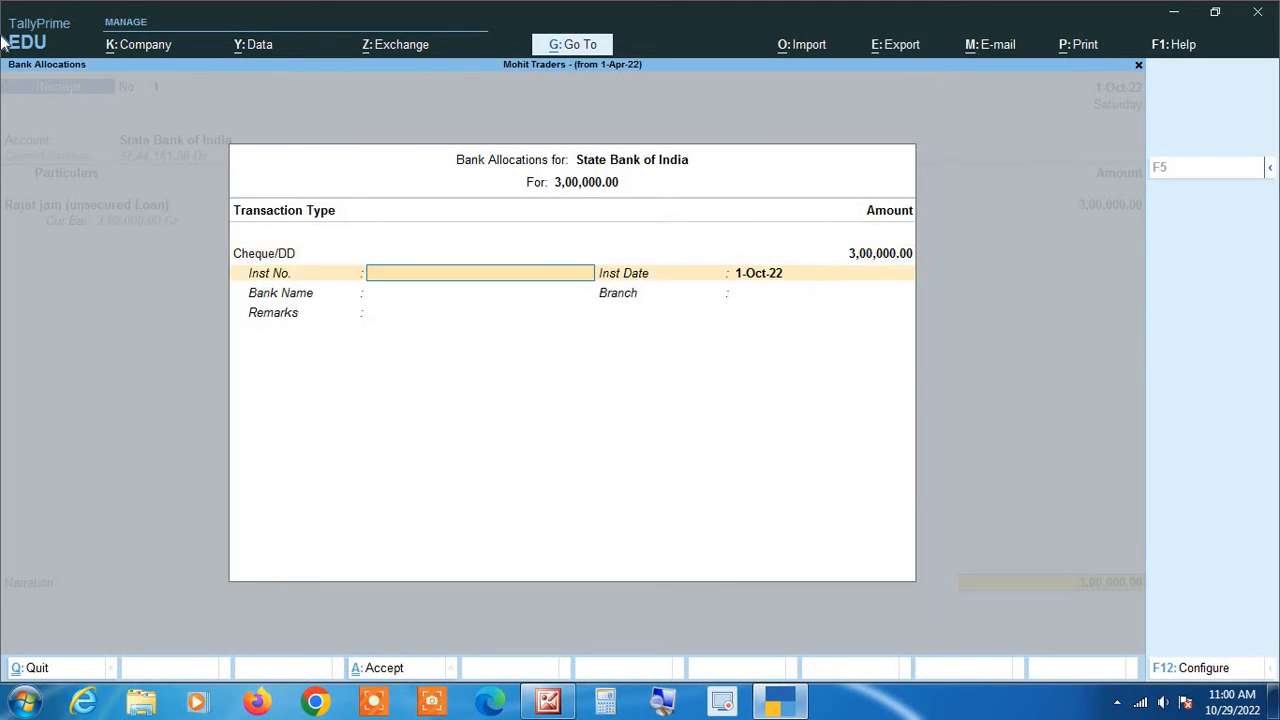
pyautogui.write('202532')
pyautogui.press('Return')
pyautogui.press('Return')
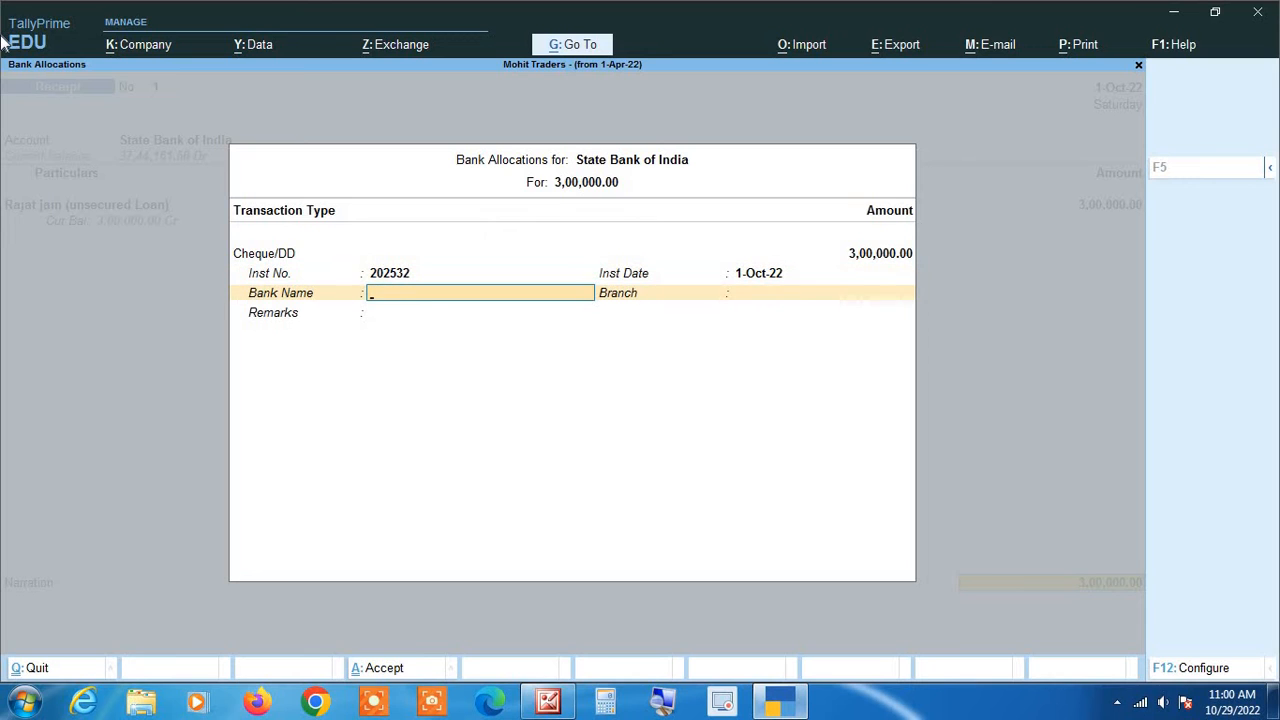
pyautogui.press('Return')
pyautogui.press('Return')
pyautogui.press('Return')
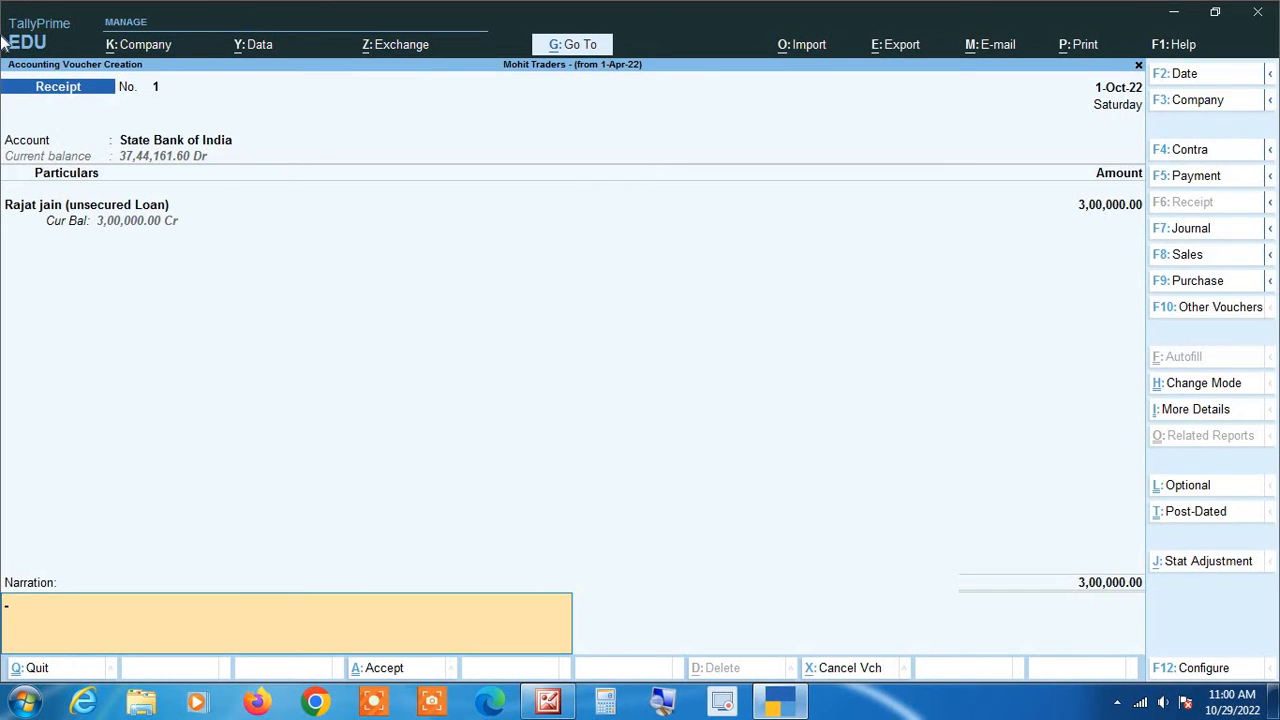
pyautogui.press('Return')
pyautogui.press('Return')
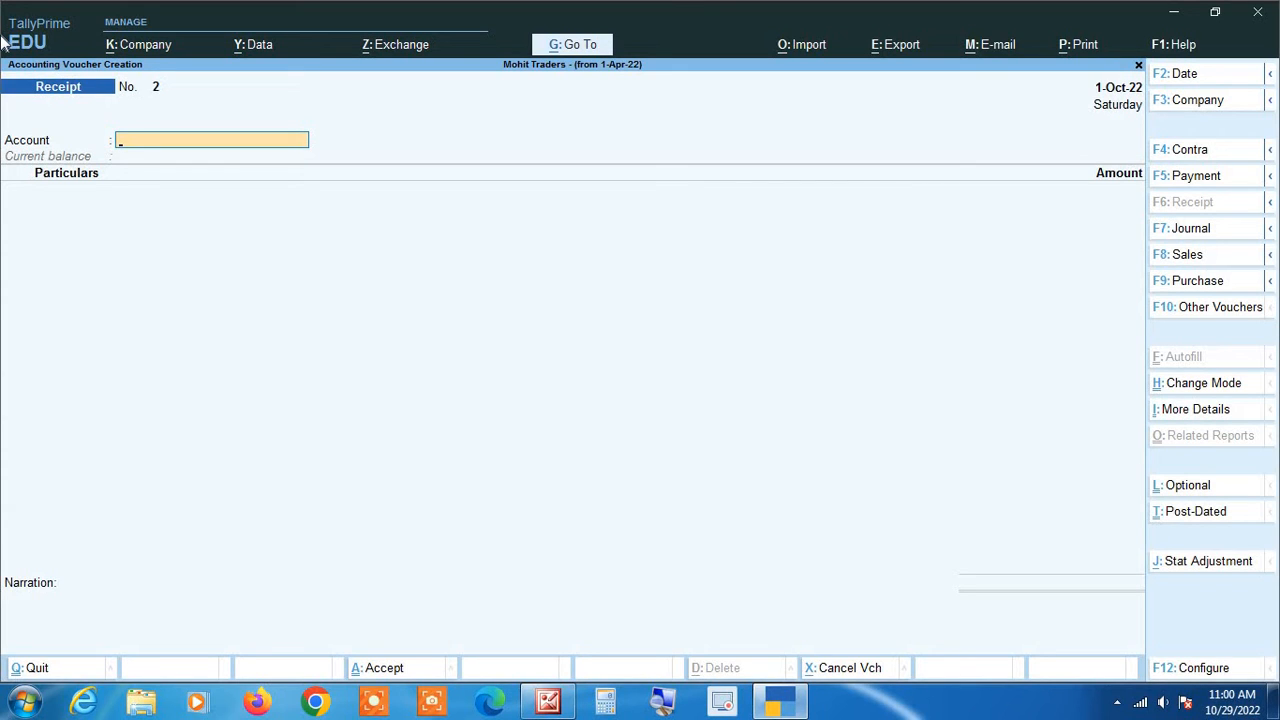
# - Quit voucher entry and drill from the detailed Balance Sheet into Unsecured Loans
pyautogui.press('Escape')
pyautogui.press('y')
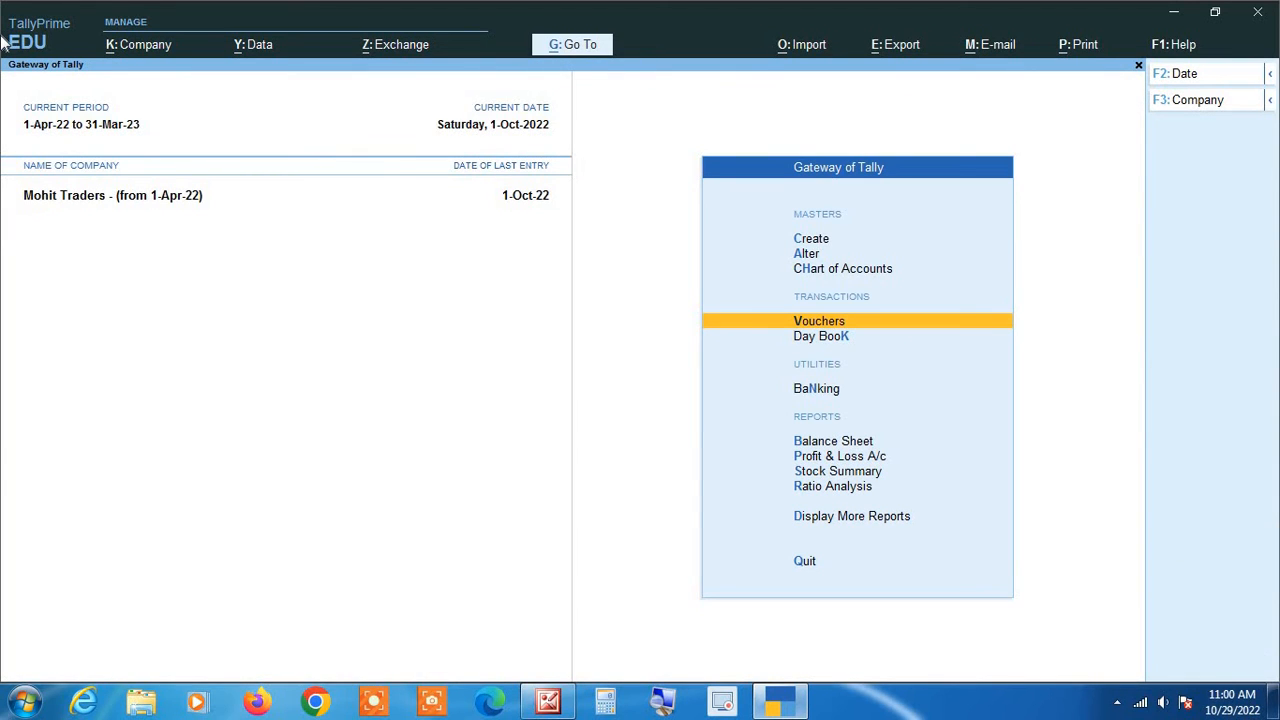
pyautogui.press('Down')
pyautogui.press('Down')
pyautogui.press('Down')
pyautogui.press('Down')
pyautogui.press('Up')
pyautogui.press('Return')
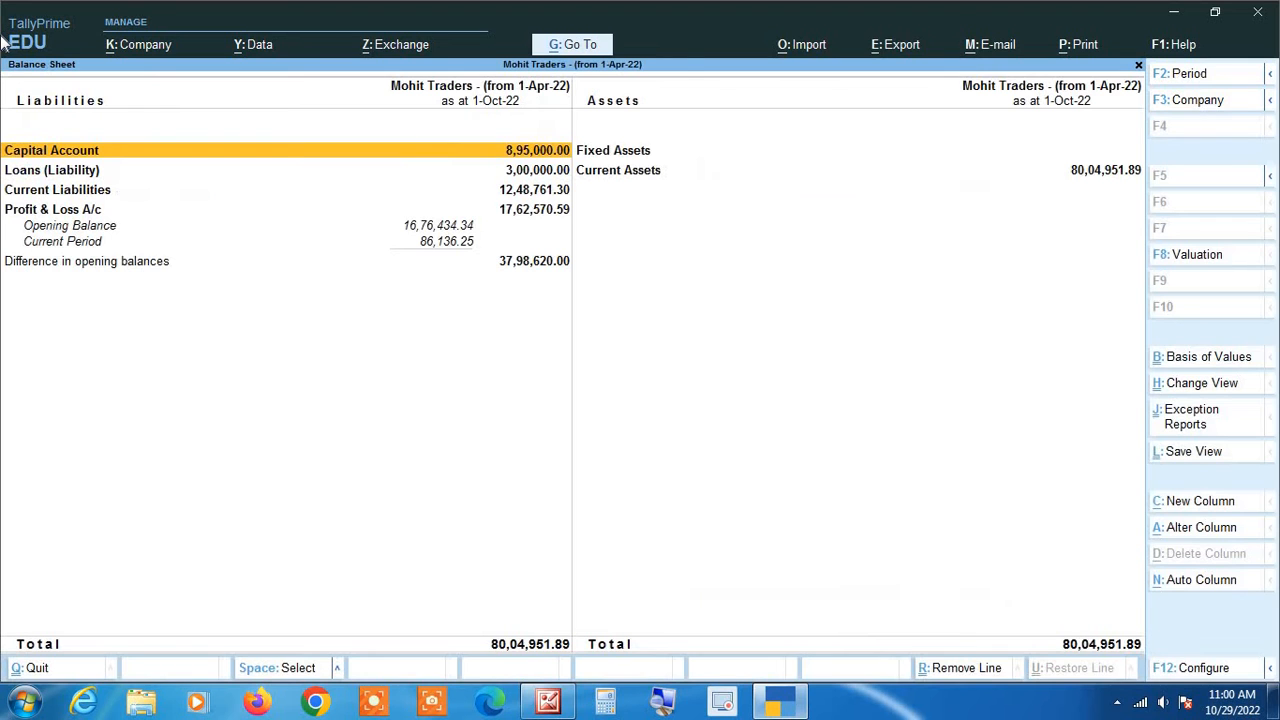
pyautogui.hotkey('alt', 'F5')
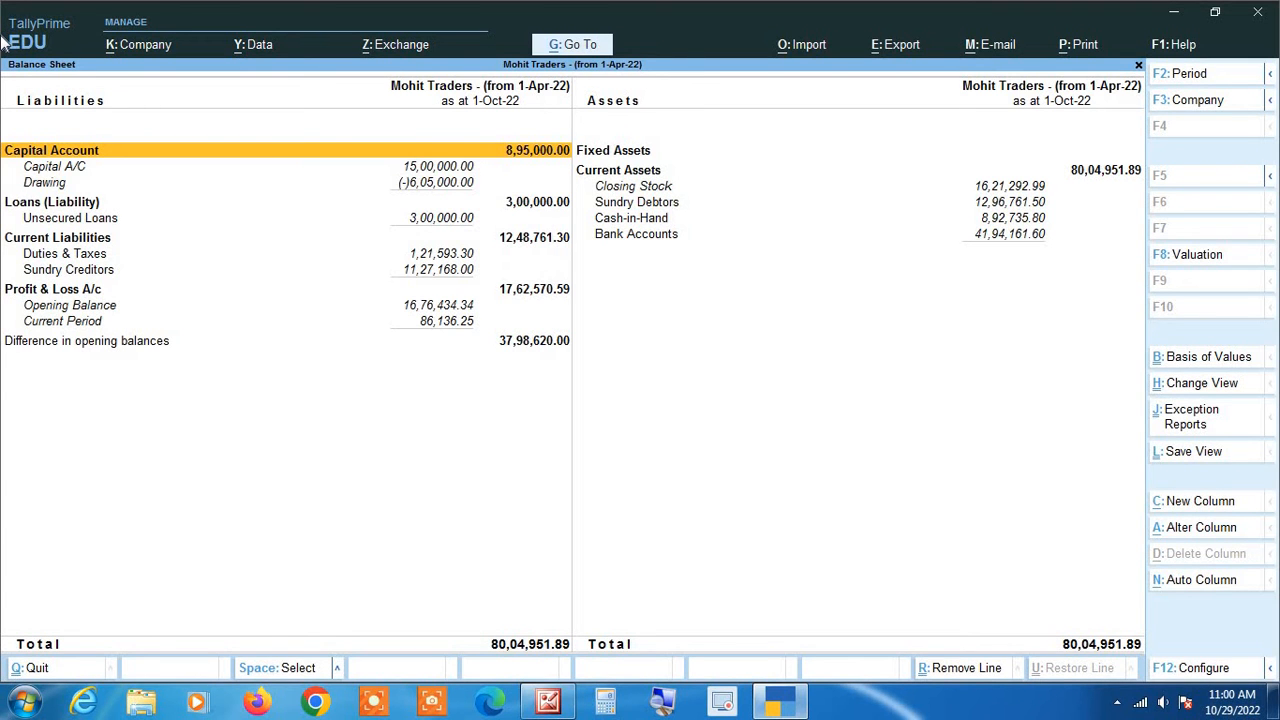
pyautogui.press('Down')
pyautogui.press('Down')
pyautogui.press('Down')
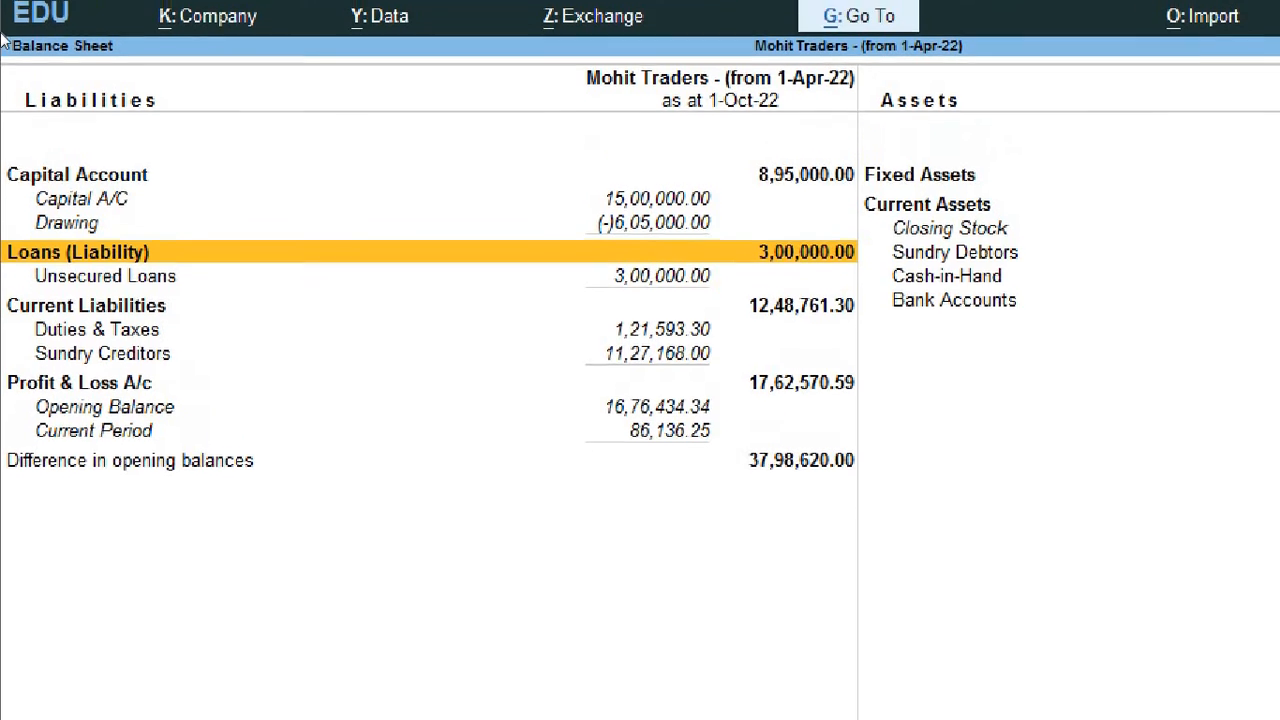
pyautogui.press('Down')
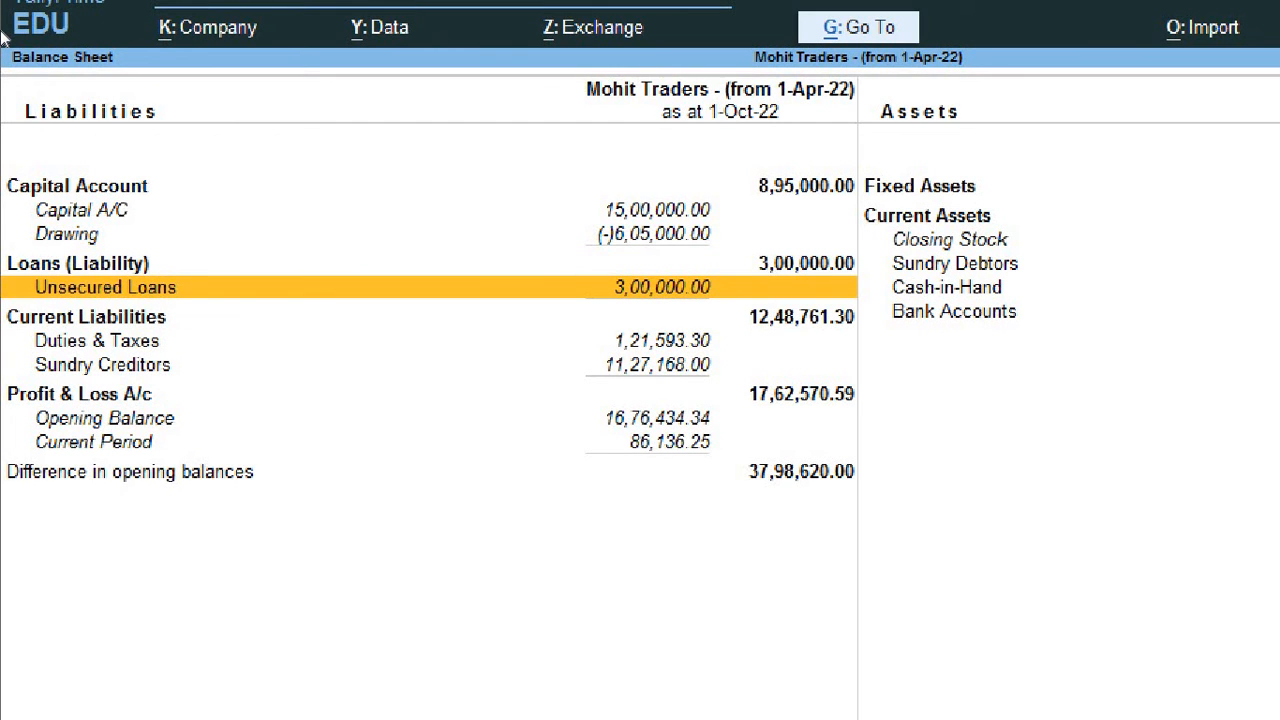
pyautogui.press('Return')
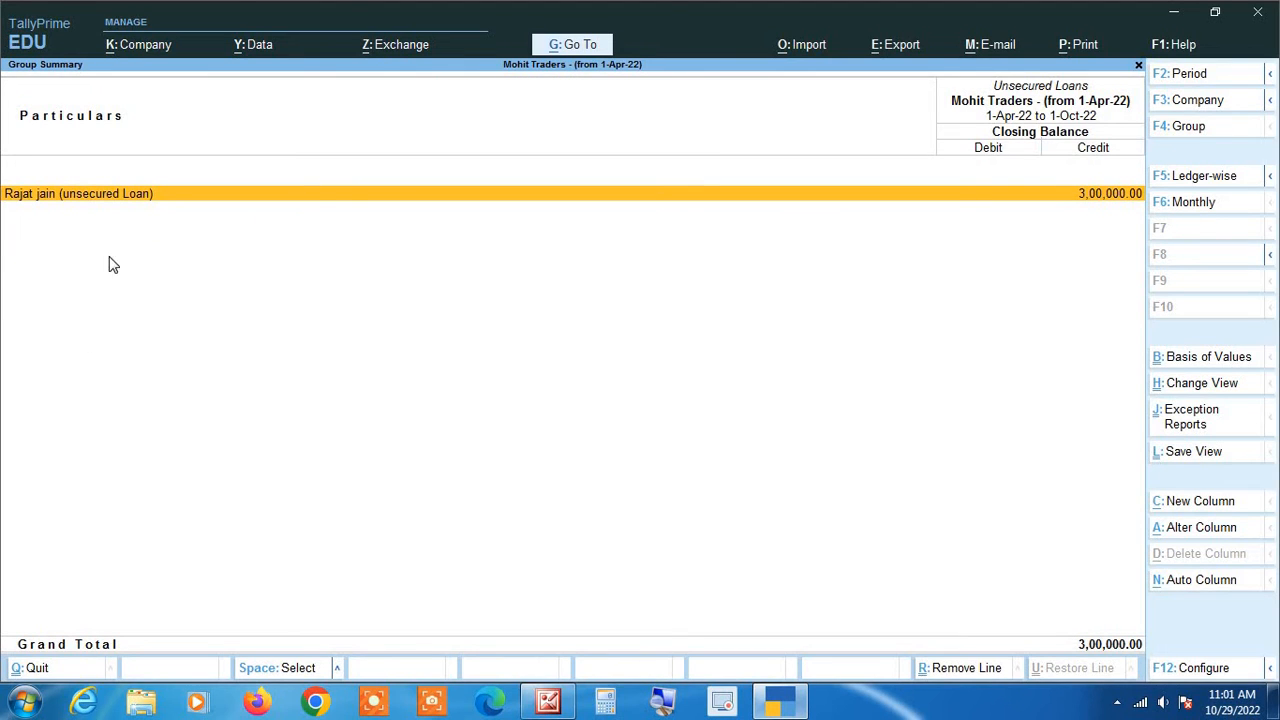
# - Review the loan ledger's October 3,00,000 receipt voucher, then back out to the Gateway of Tally
pyautogui.press('Return')
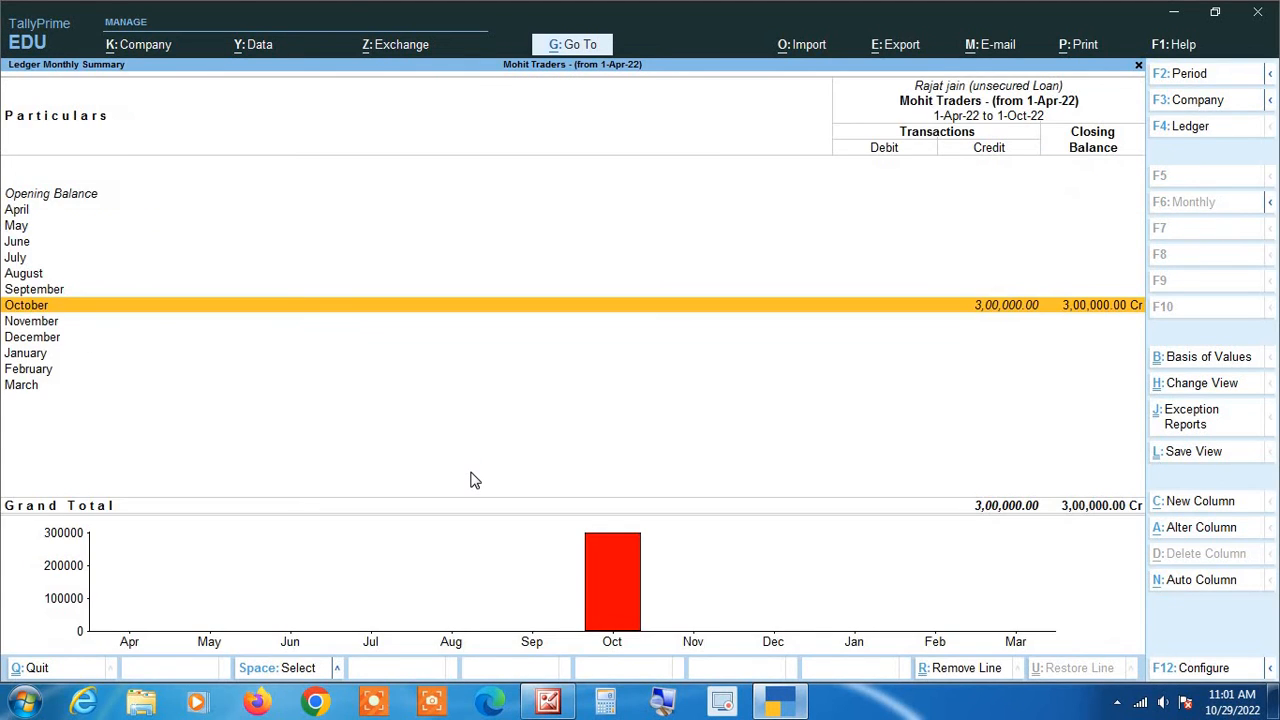
pyautogui.press('Return')
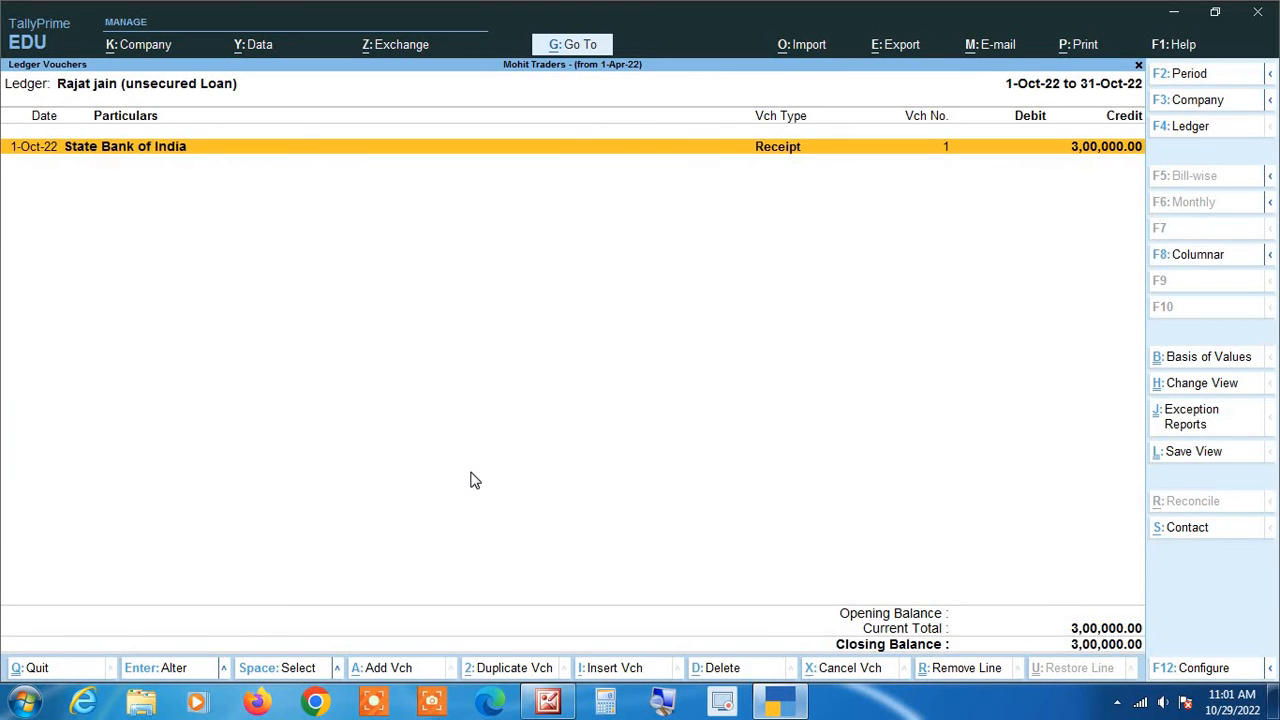
pyautogui.press('Return')
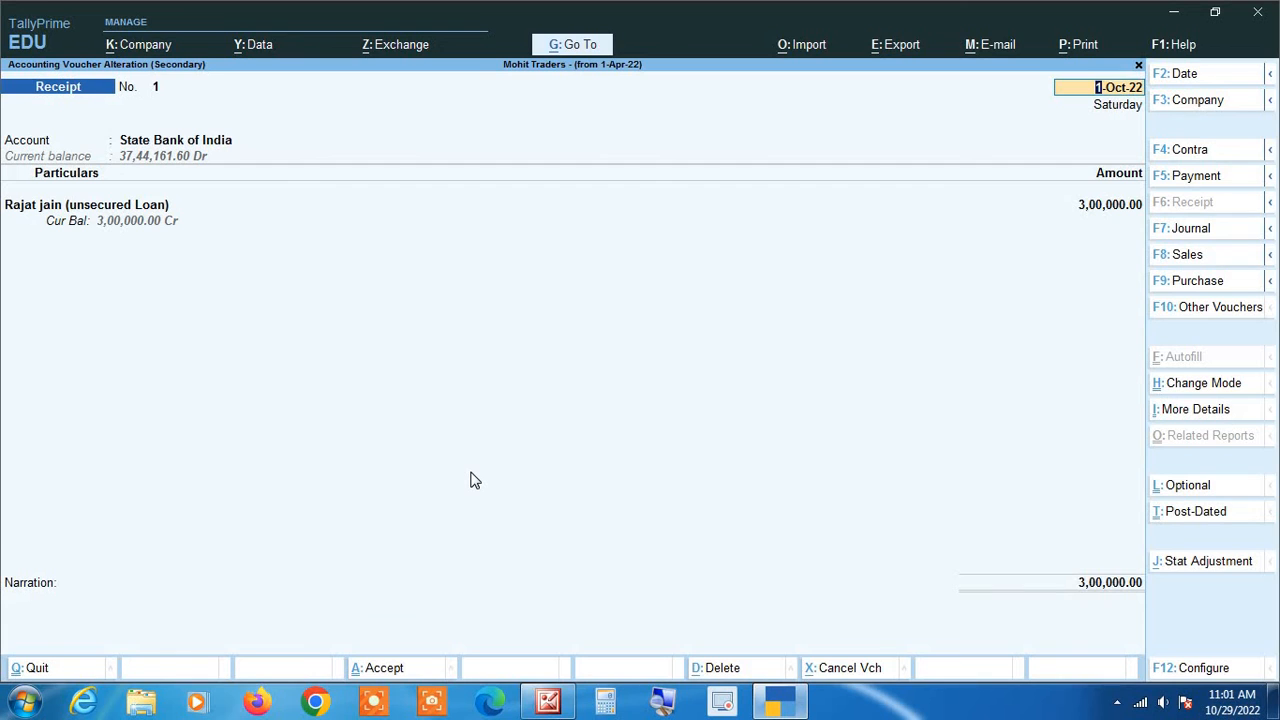
pyautogui.hotkey('ctrl', 'a')
pyautogui.press('Escape')
pyautogui.press('Escape')
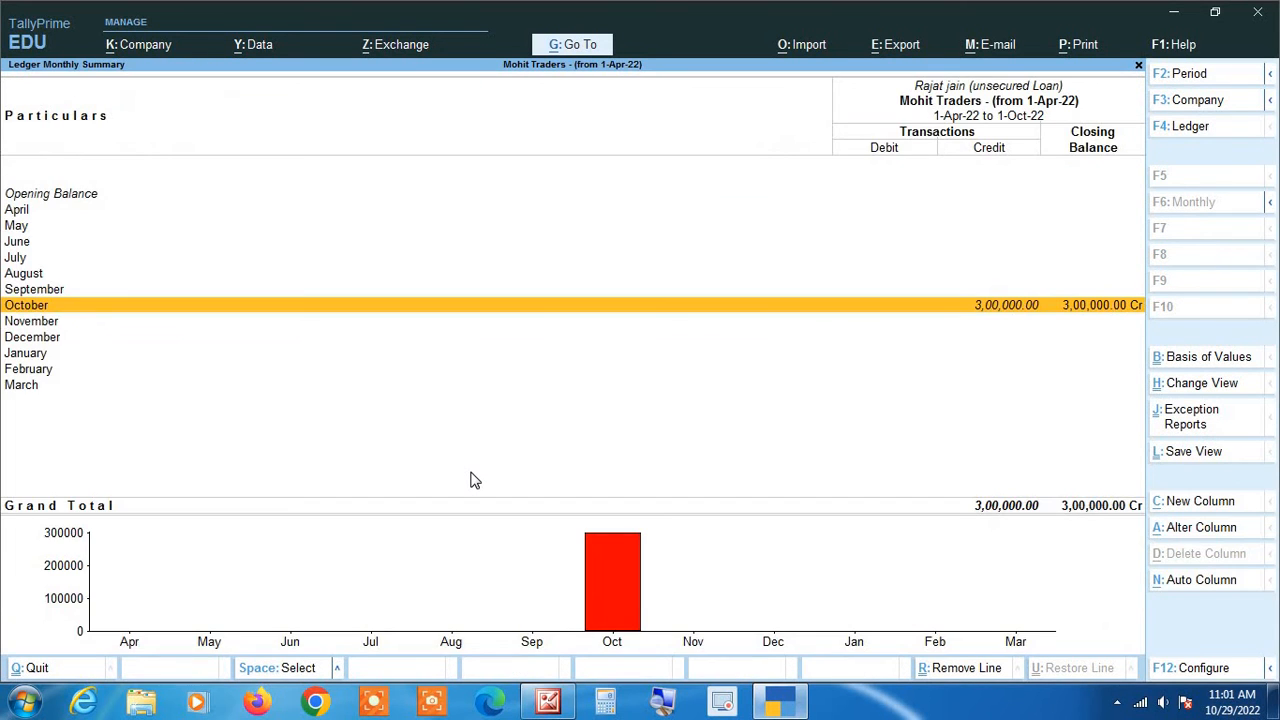
pyautogui.press('Escape')
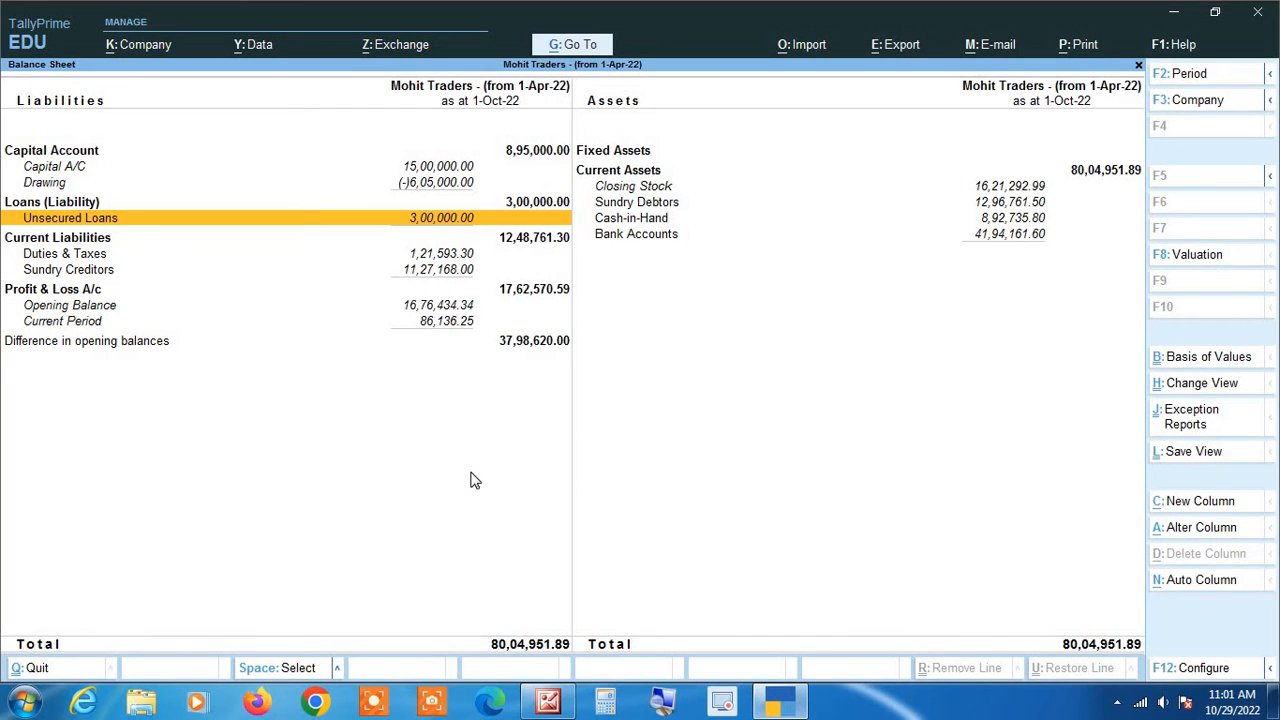
pyautogui.press('Escape')
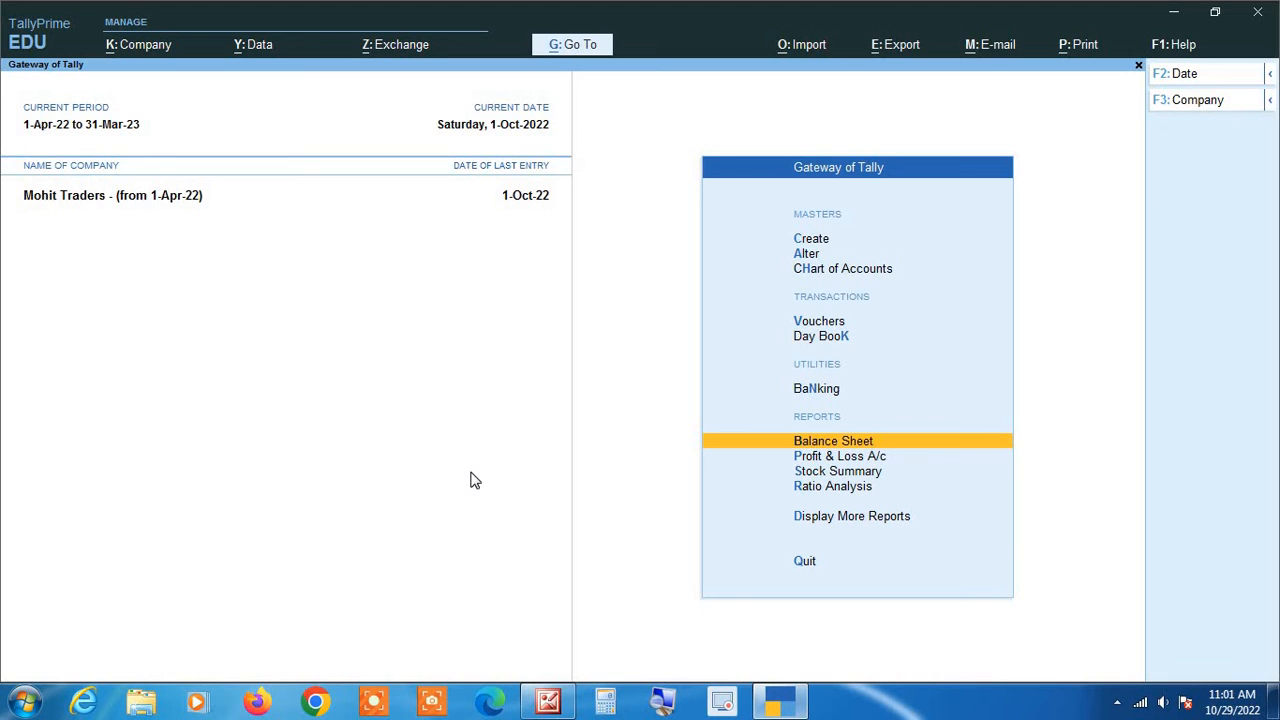
# - Start Payment voucher No. 1 from the Gateway, dated 2-Dec-22
pyautogui.press('Up')
pyautogui.press('Up')
pyautogui.press('Up')
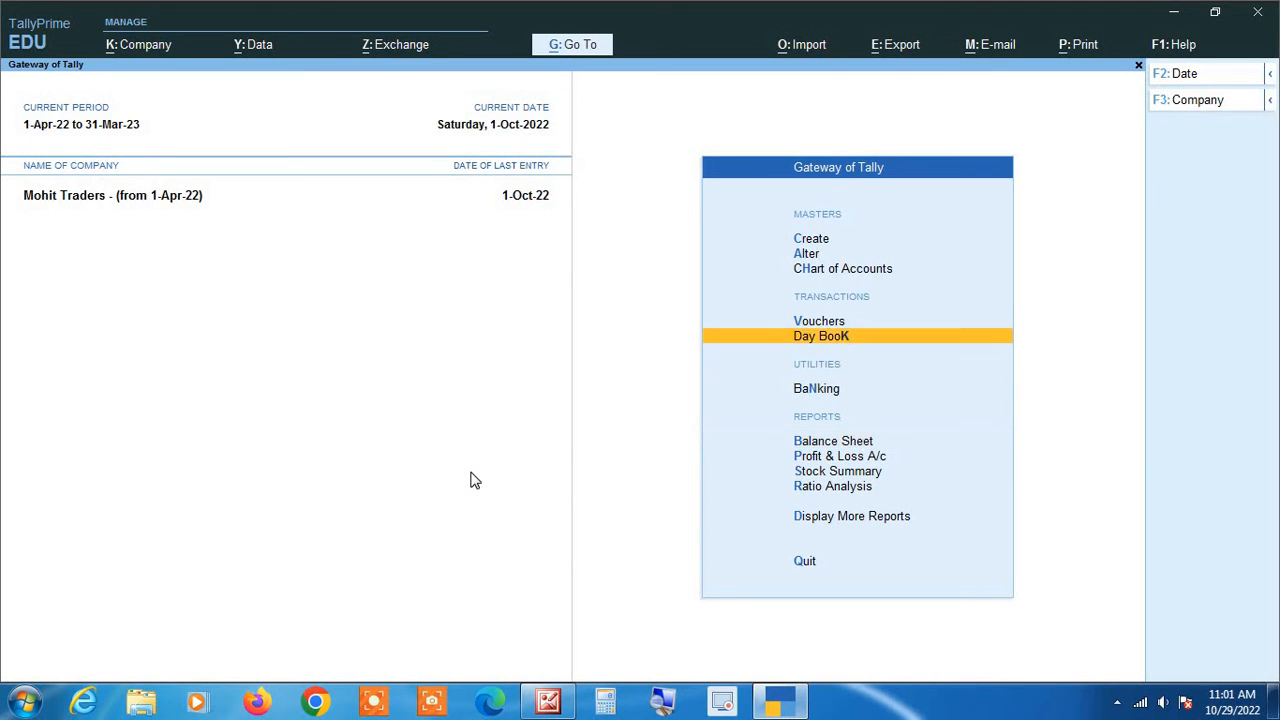
pyautogui.press('Return')
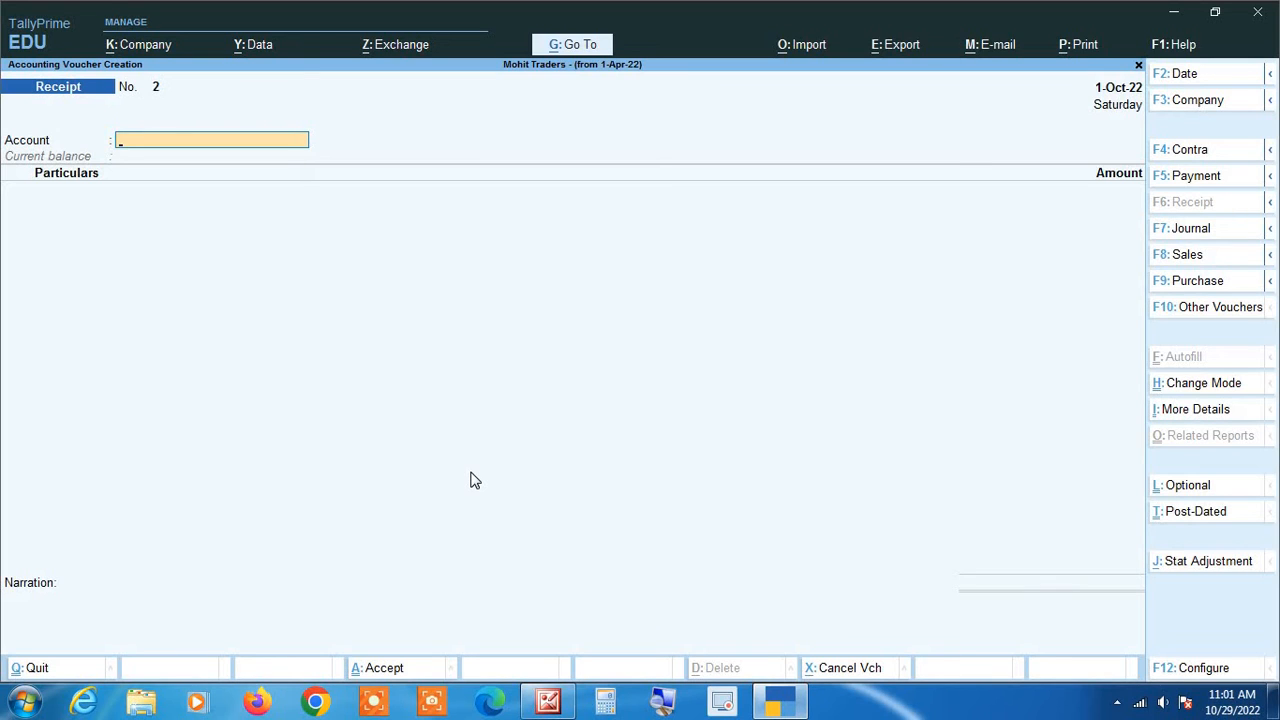
pyautogui.press('F5')
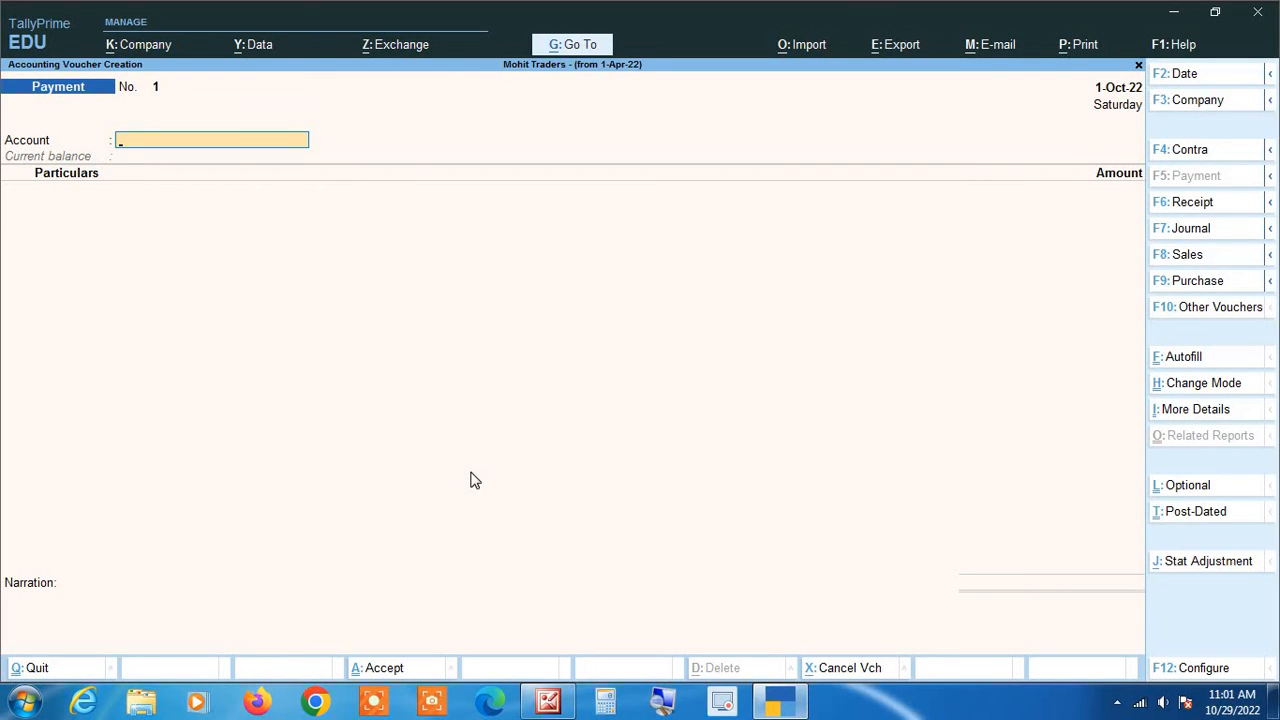
pyautogui.press('F2')
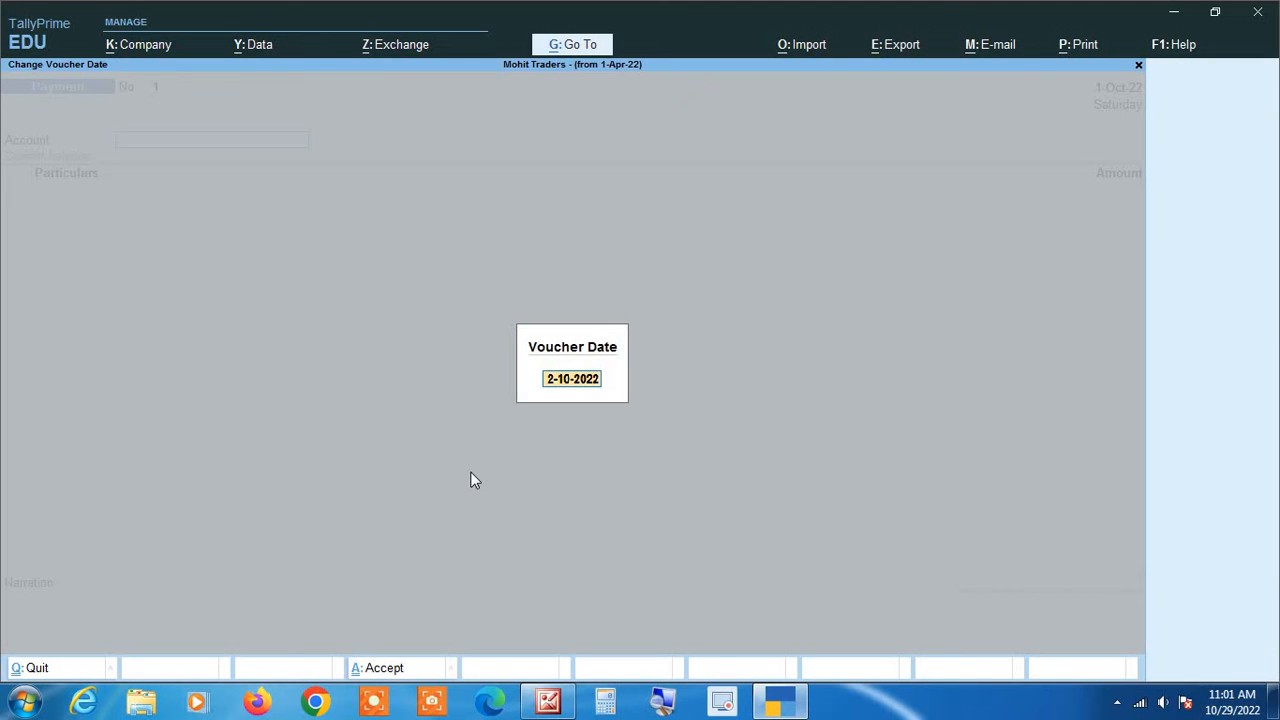
pyautogui.write('2')
pyautogui.write('-12')
pyautogui.press('Return')
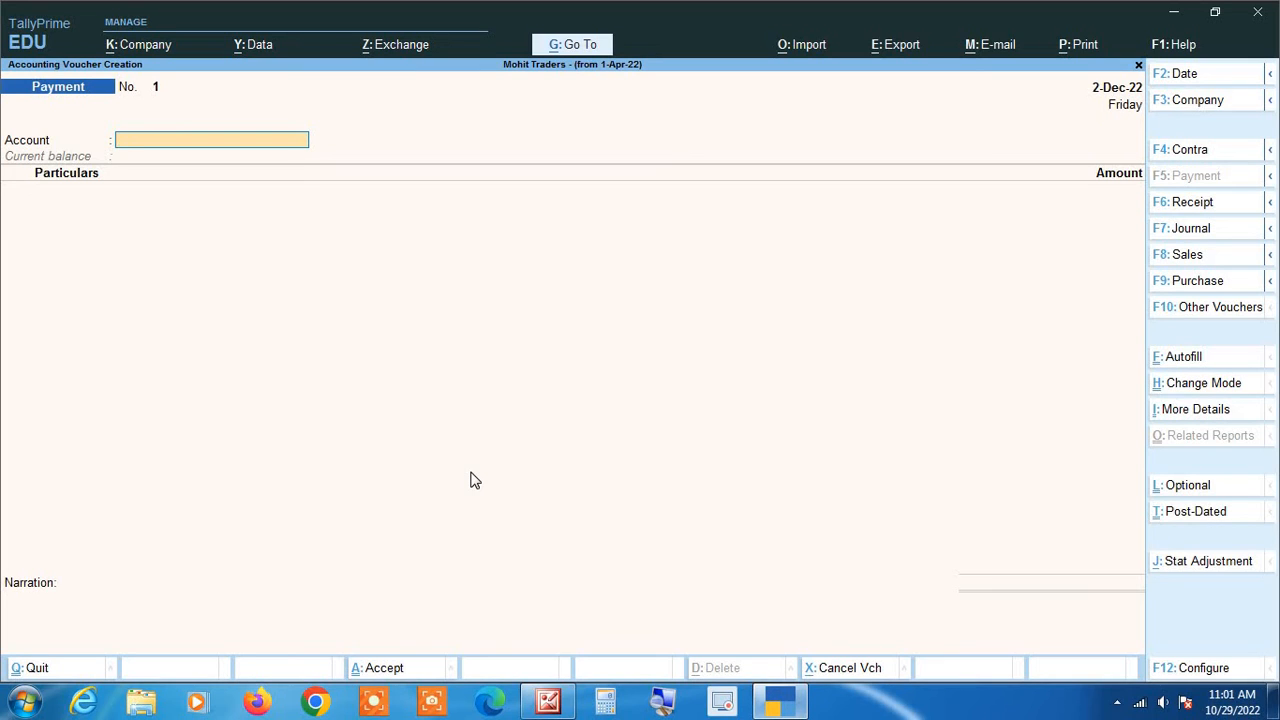
# - Pay 1,50,000 from State Bank of India to the unsecured loan ledger
pyautogui.write('St')
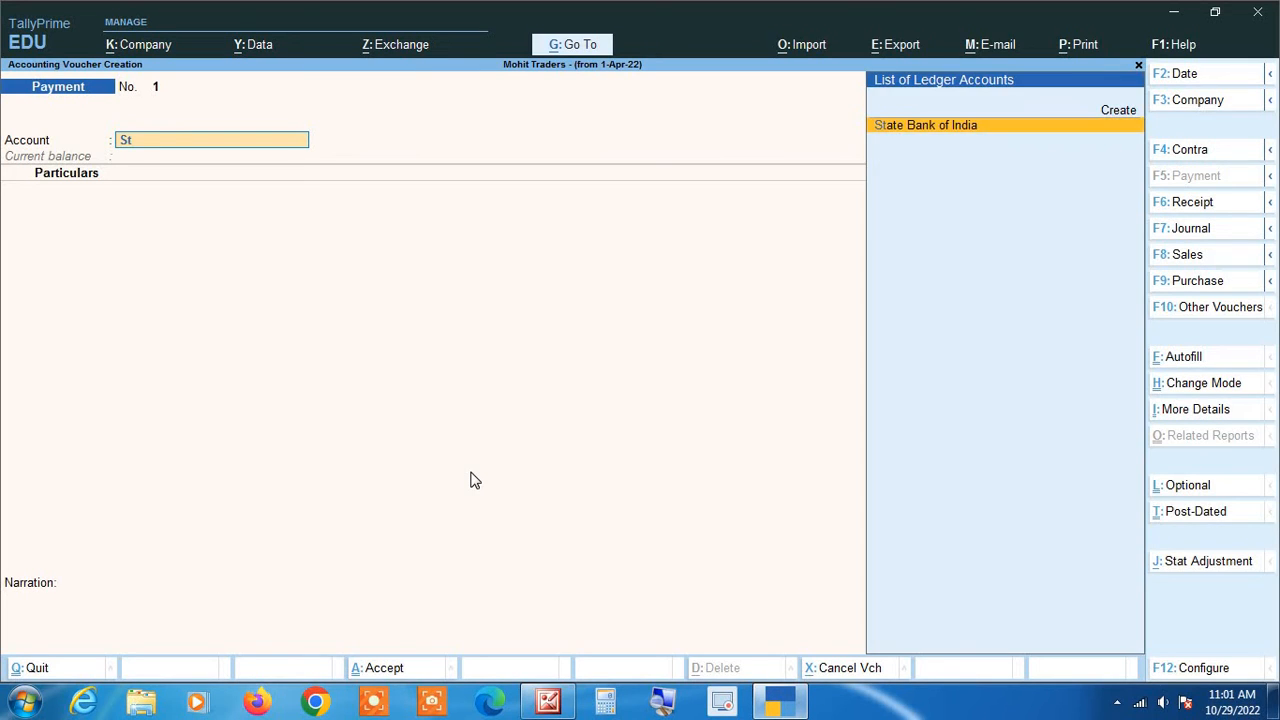
pyautogui.press('Return')
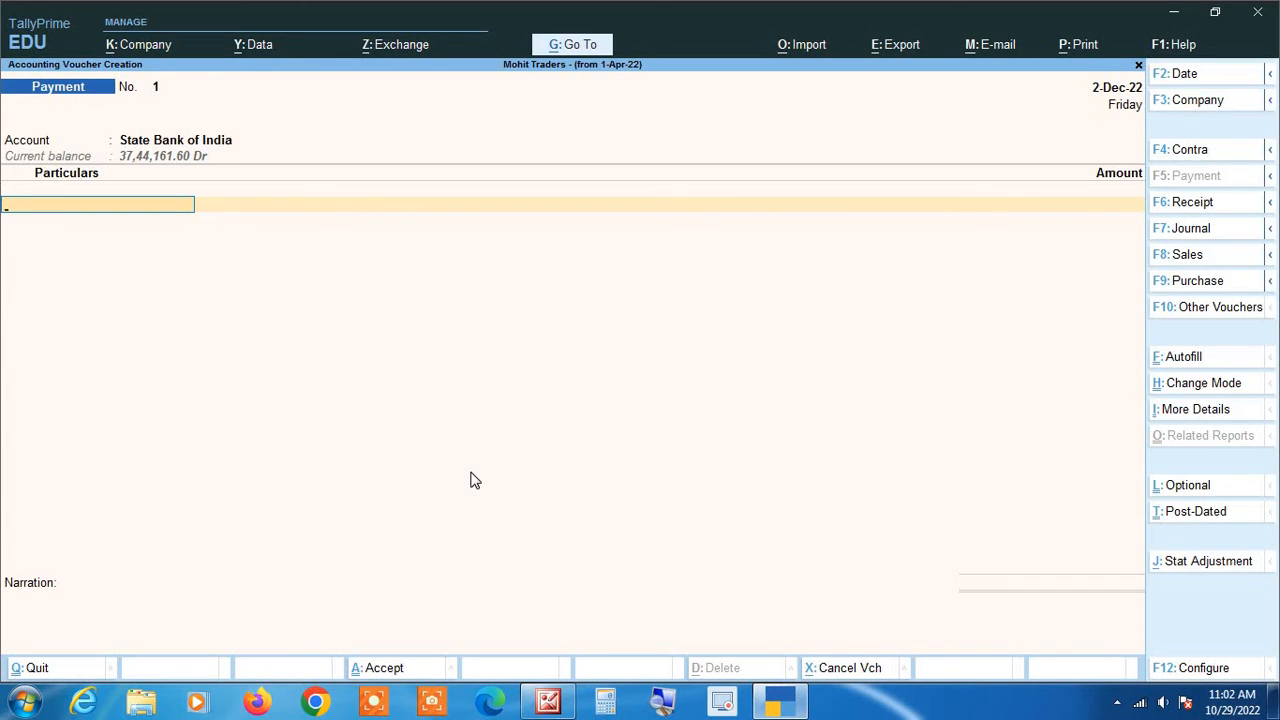
pyautogui.write('Raj')
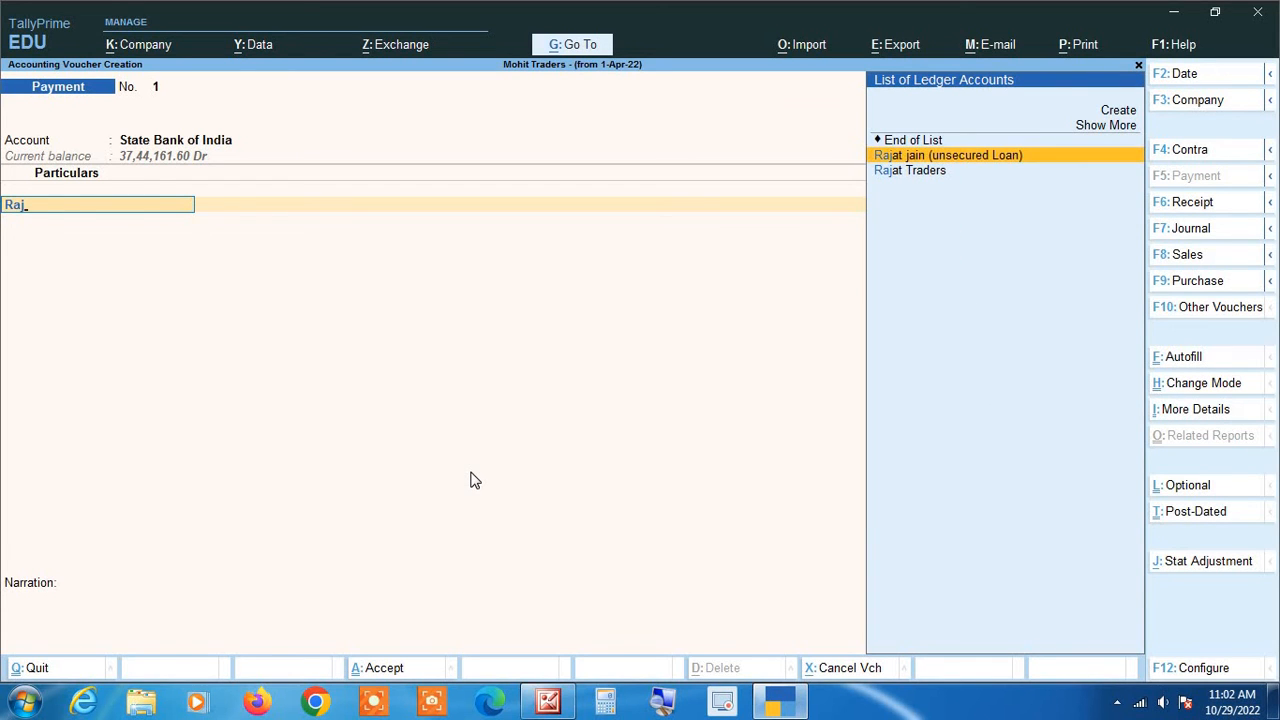
pyautogui.press('Return')
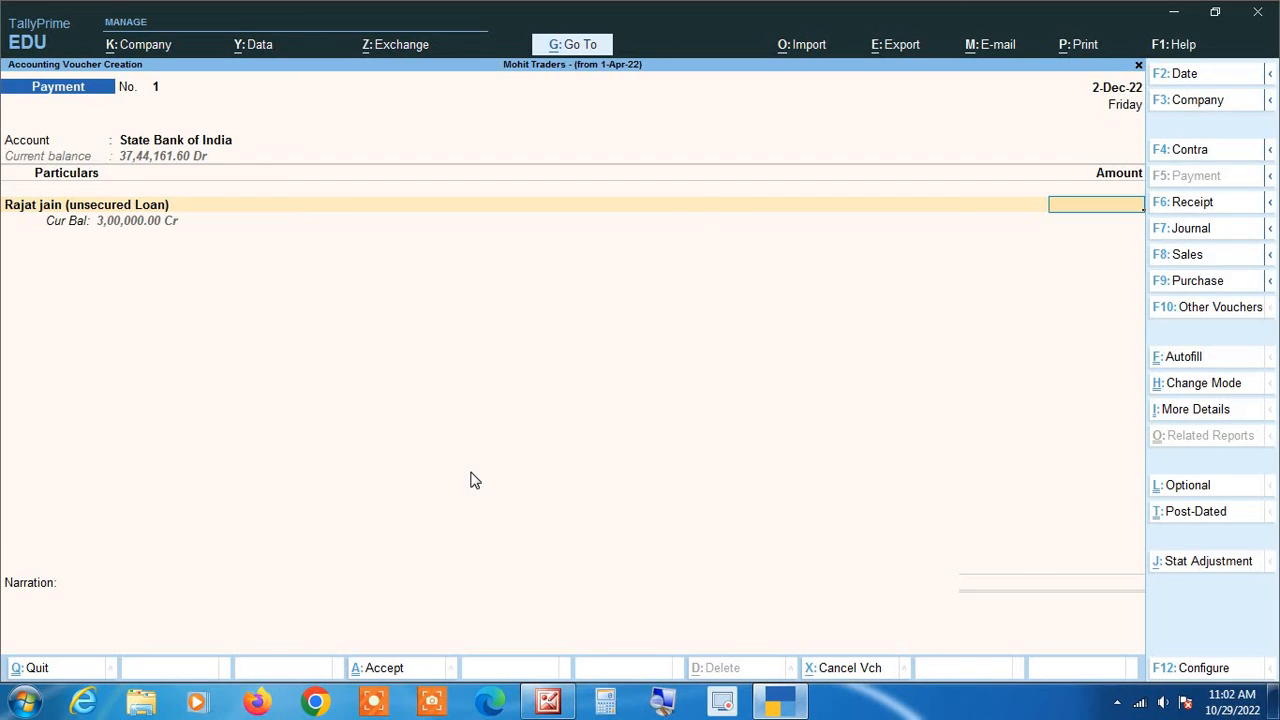
pyautogui.write('150000')
pyautogui.press('Return')
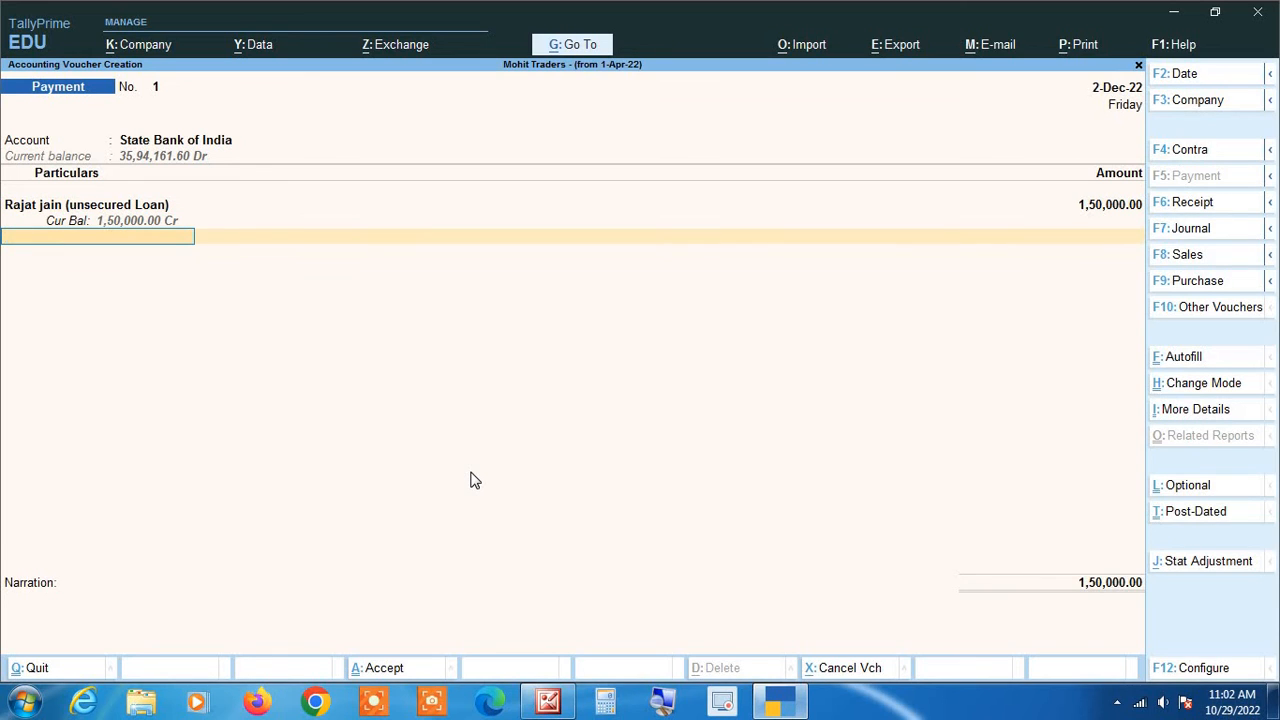
# - Enter cheque number 001225 in the bank allocations and save the voucher
pyautogui.press('Return')
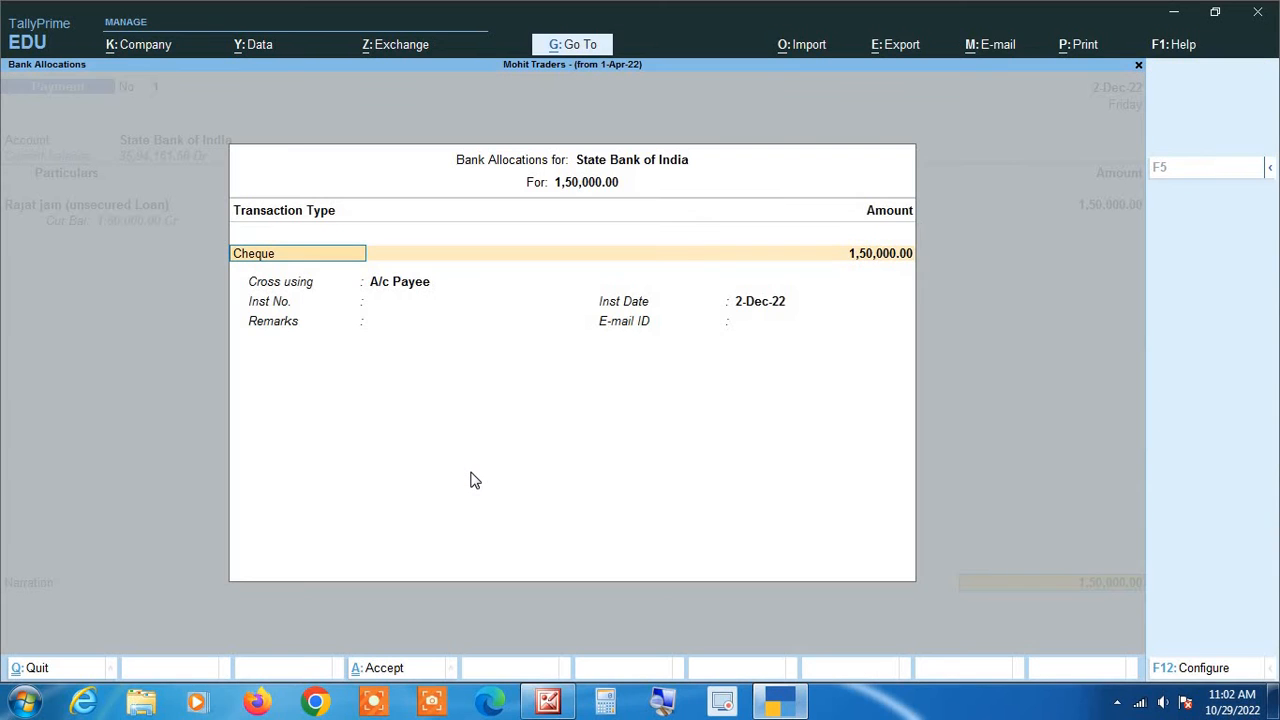
pyautogui.press('Return')
pyautogui.press('Return')
pyautogui.press('Return')
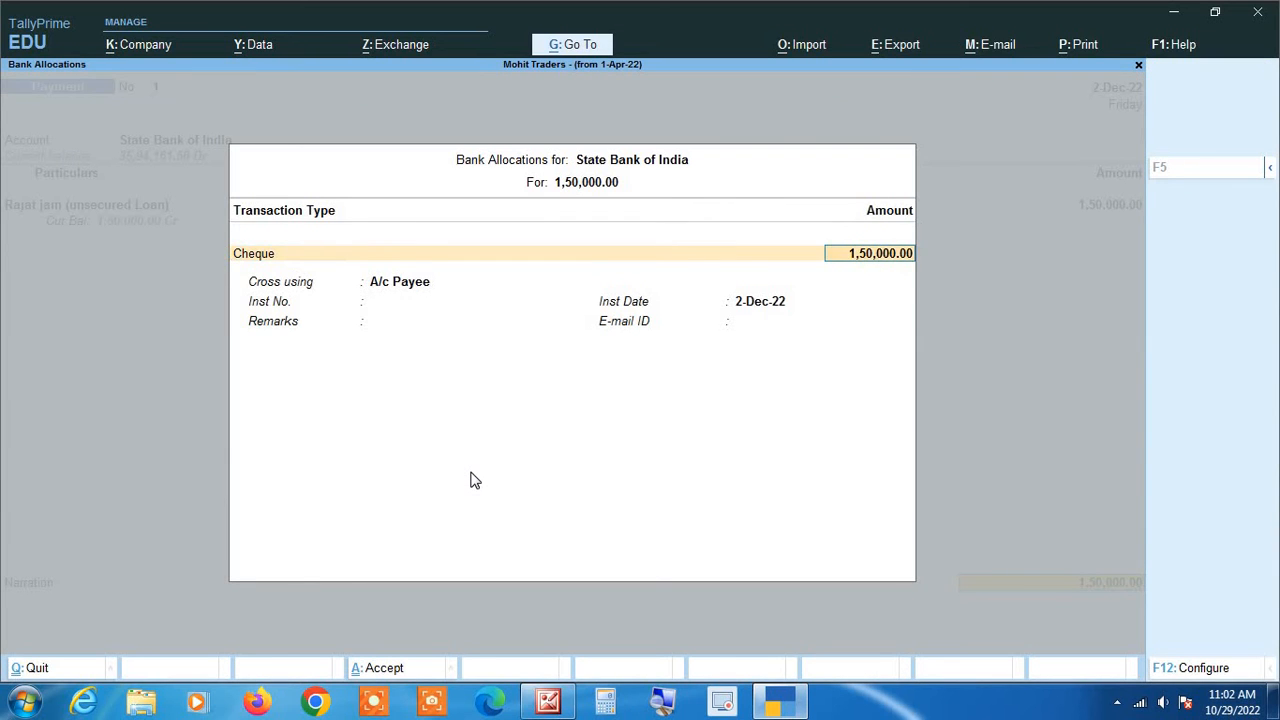
pyautogui.write('00')
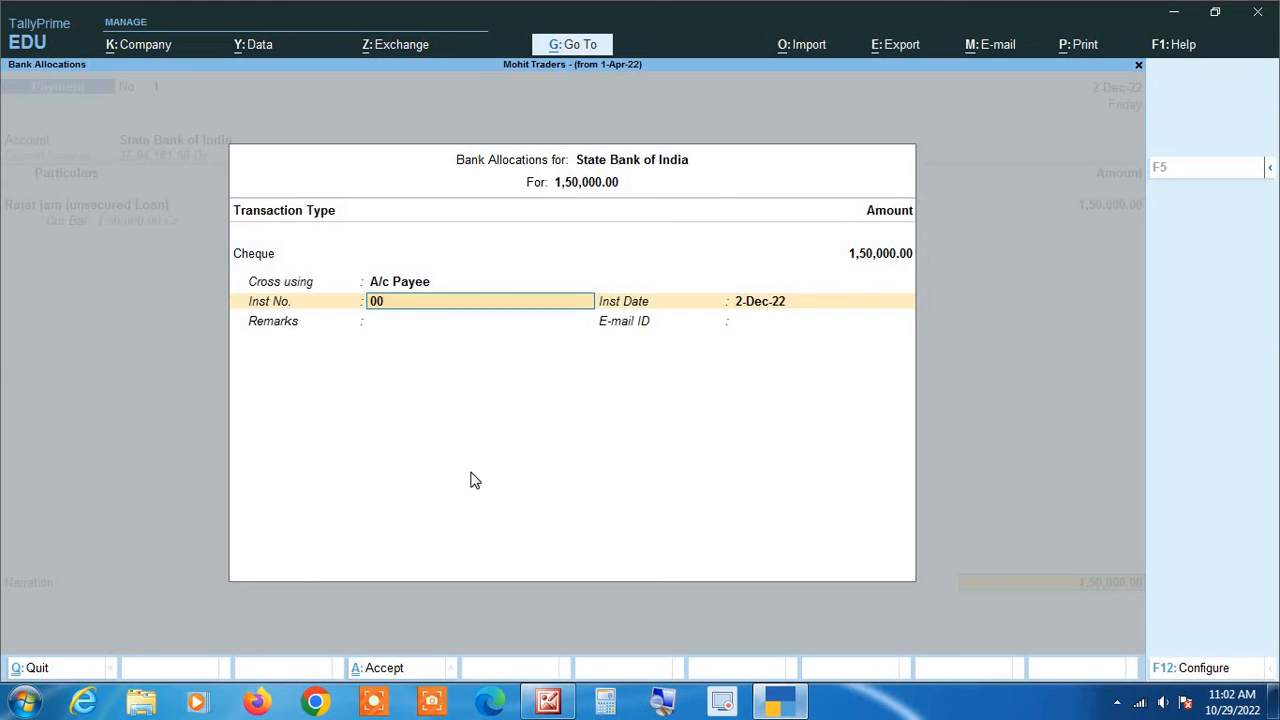
pyautogui.write('1225')
pyautogui.press('Return')
pyautogui.press('Return')
pyautogui.press('Return')
pyautogui.press('Return')
pyautogui.press('Return')
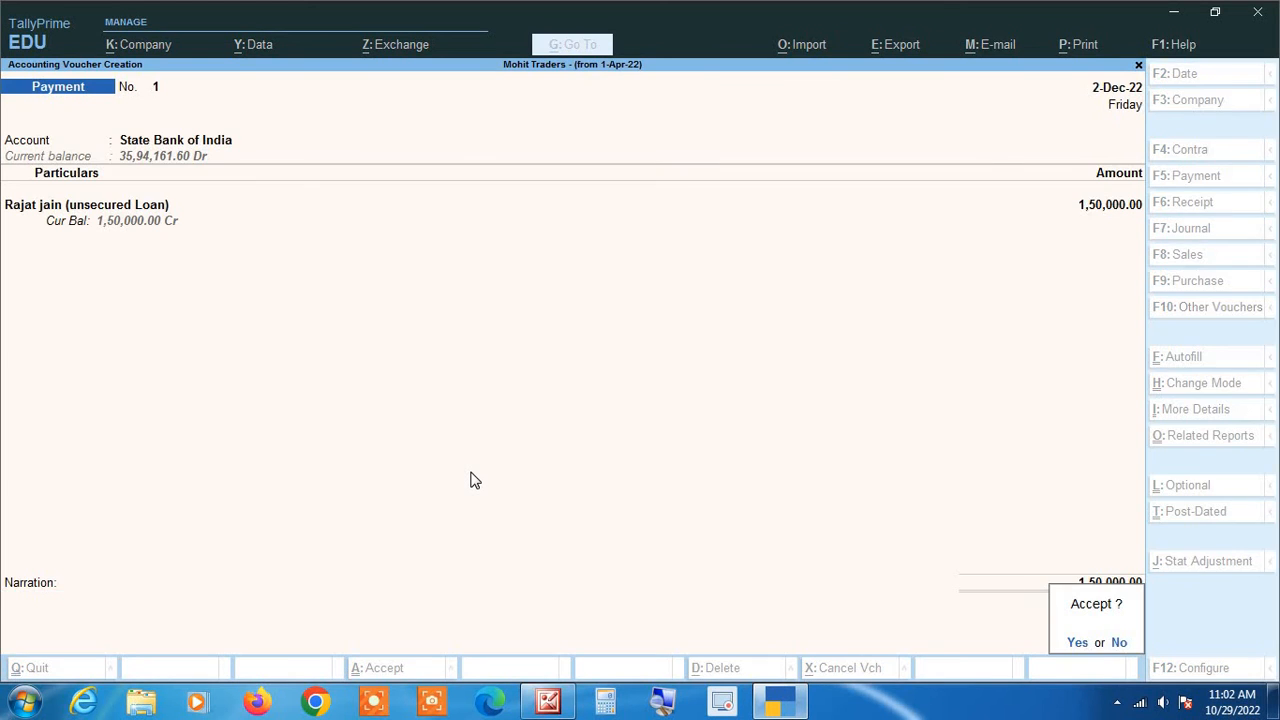
pyautogui.press('Return')
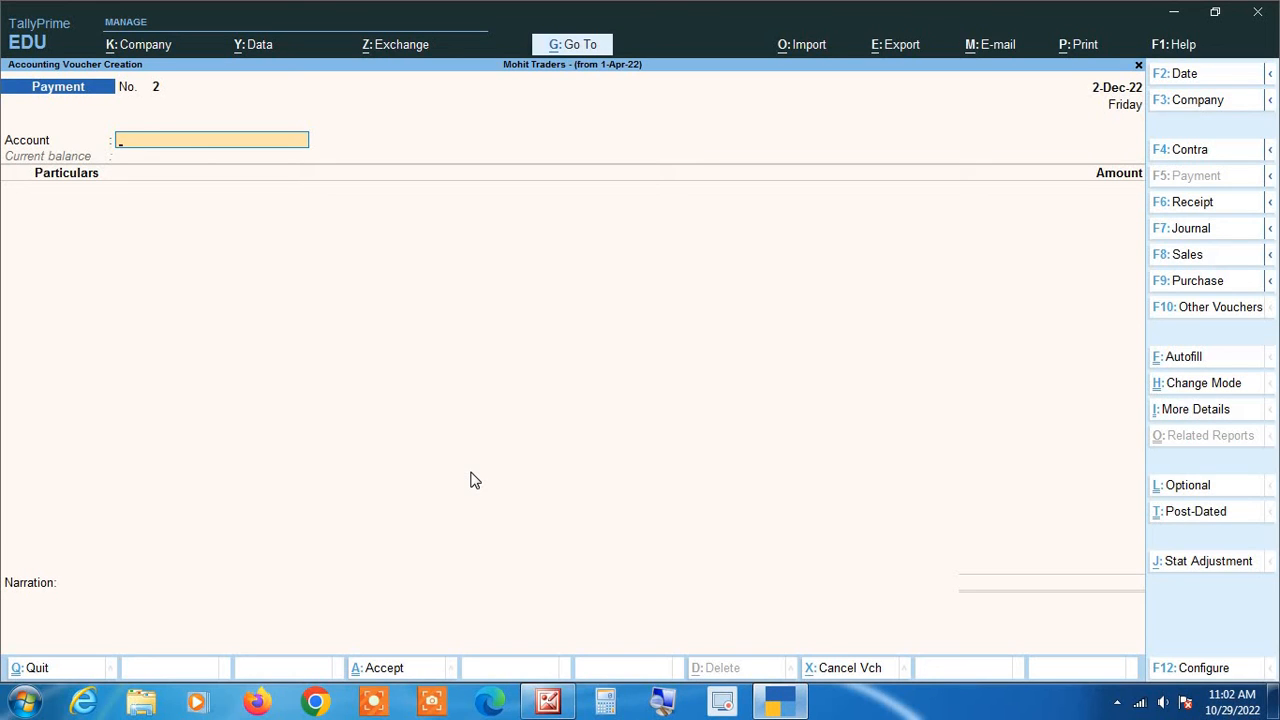
# - Date Payment voucher No. 2 as 1-Mar-23, paying from State Bank of India
pyautogui.press('F2')
pyautogui.write('1-3')
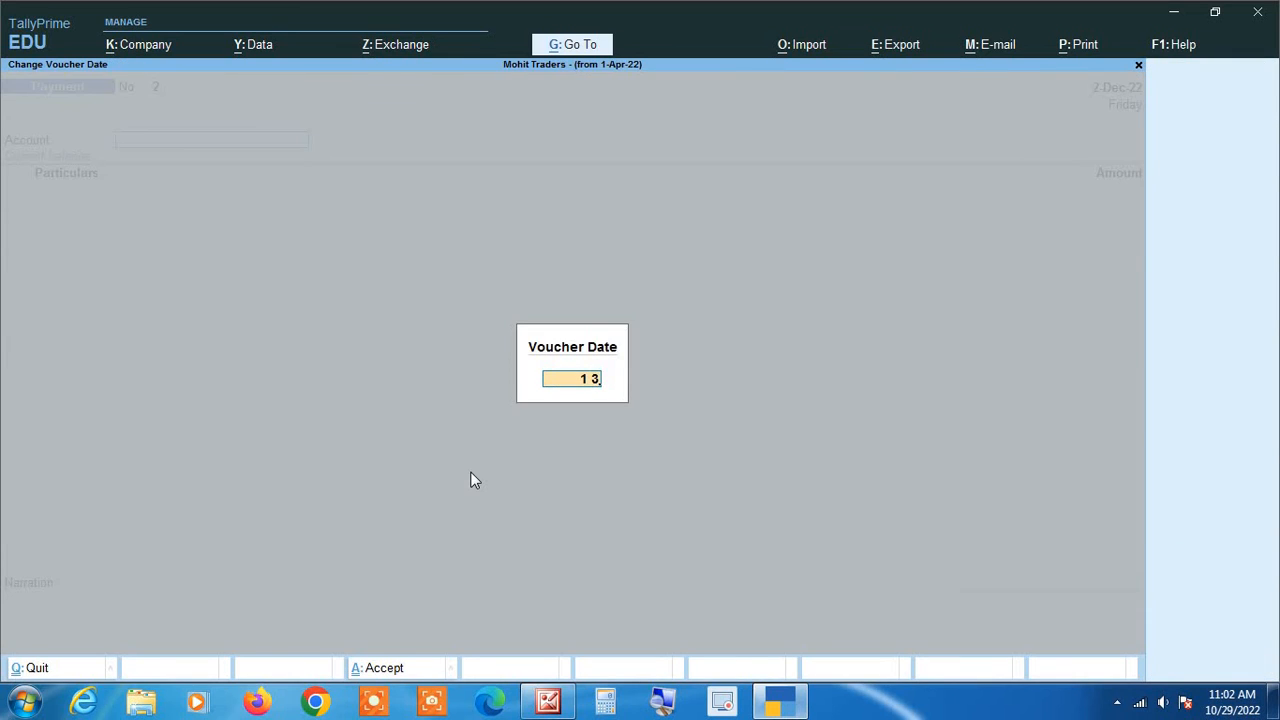
pyautogui.press('Return')
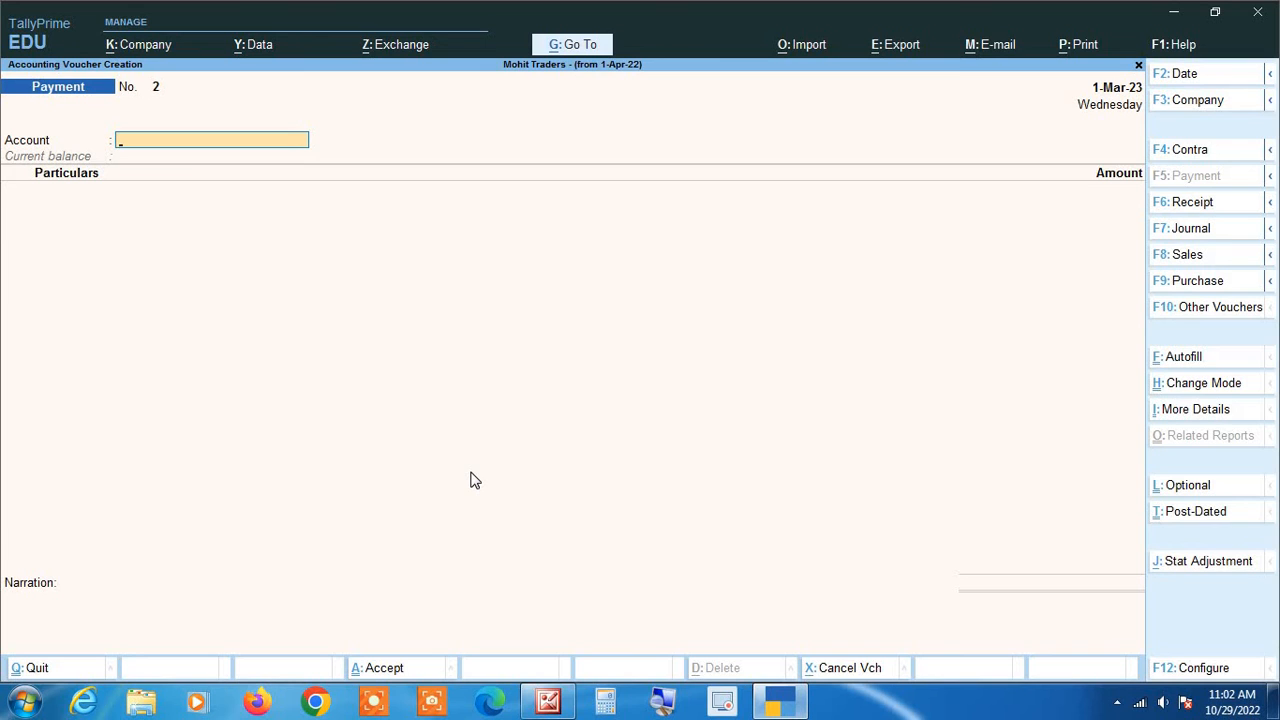
pyautogui.write('St')
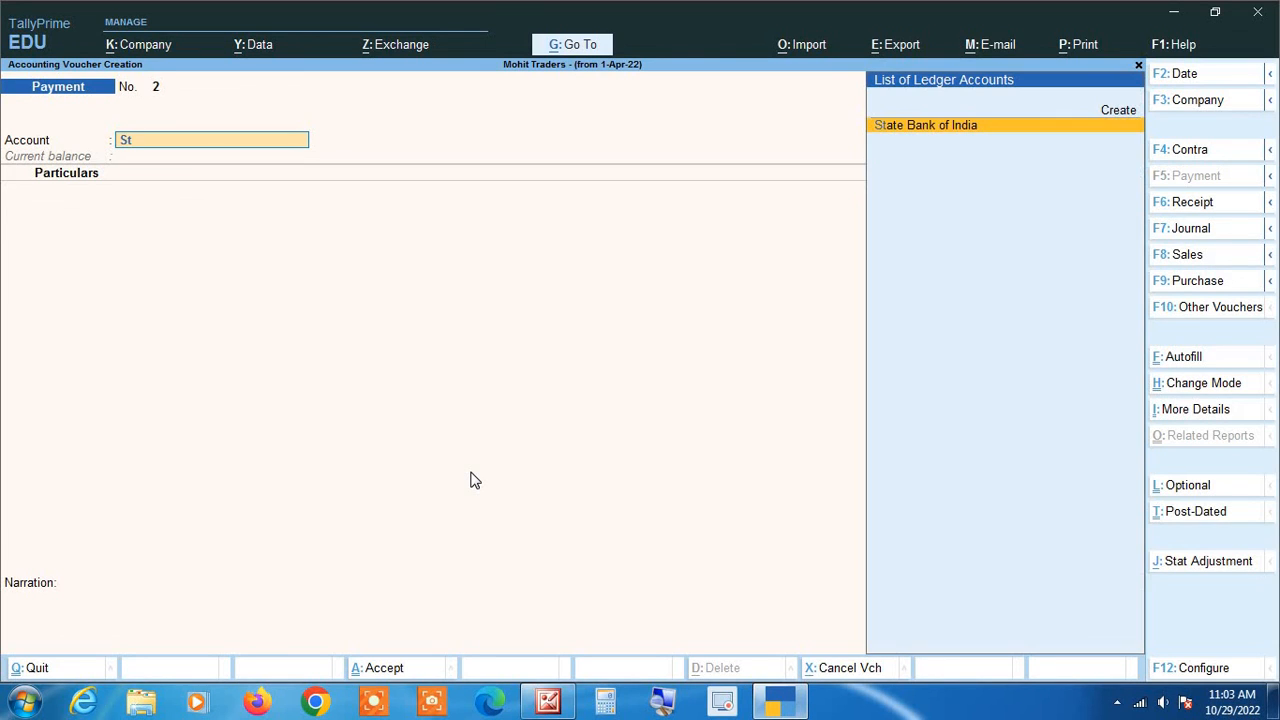
pyautogui.press('Return')
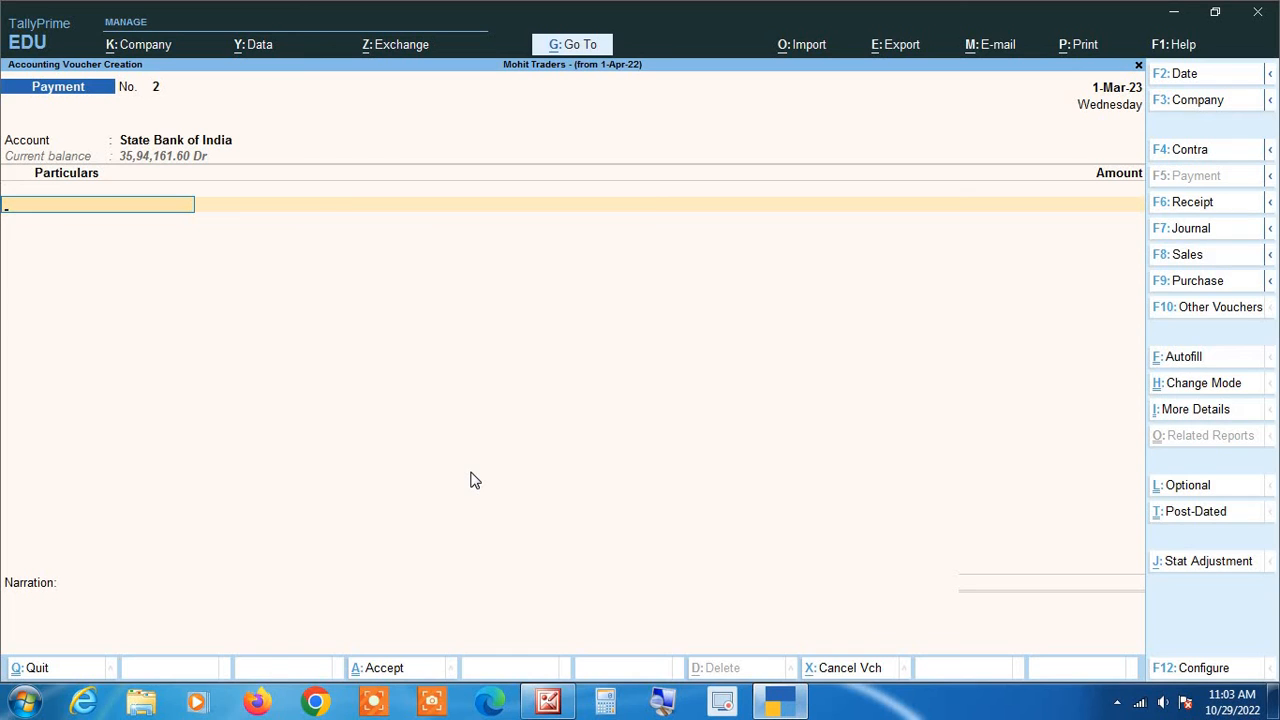
# - Pay 1,50,000 to the unsecured loan ledger, accepting Cheque in the bank allocations
pyautogui.write('Raj')
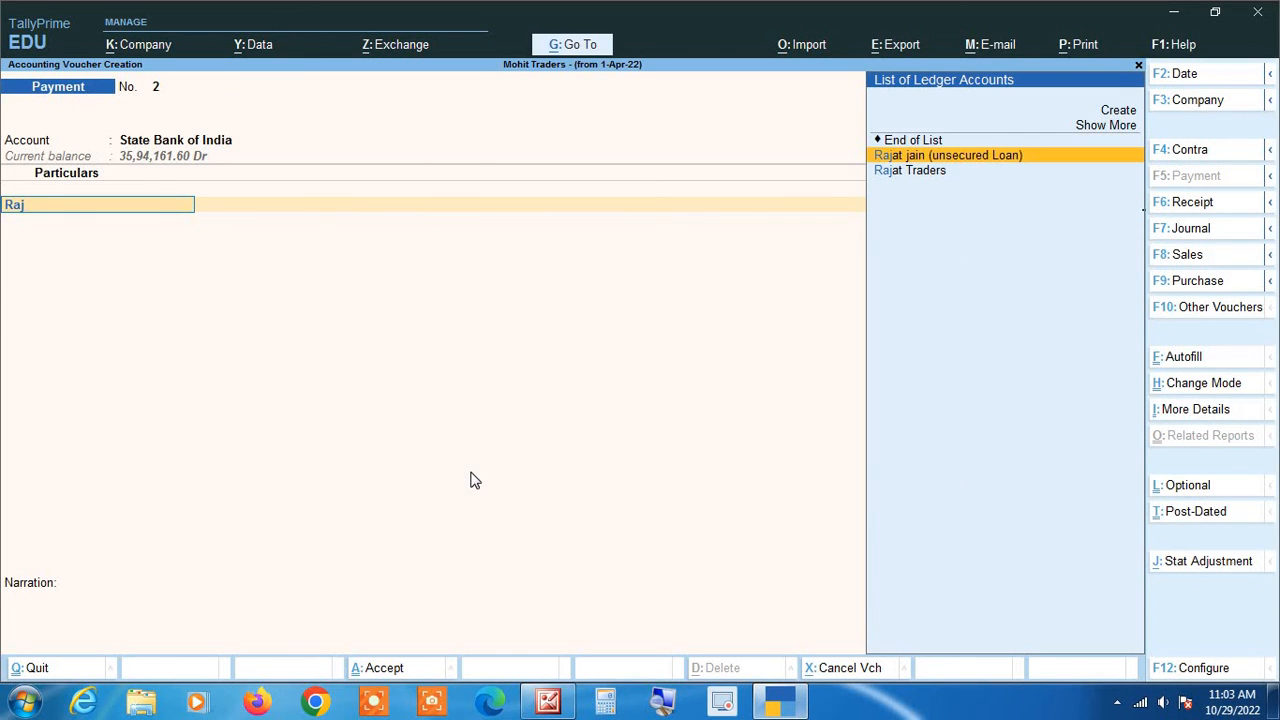
pyautogui.press('Return')
pyautogui.write('150000')
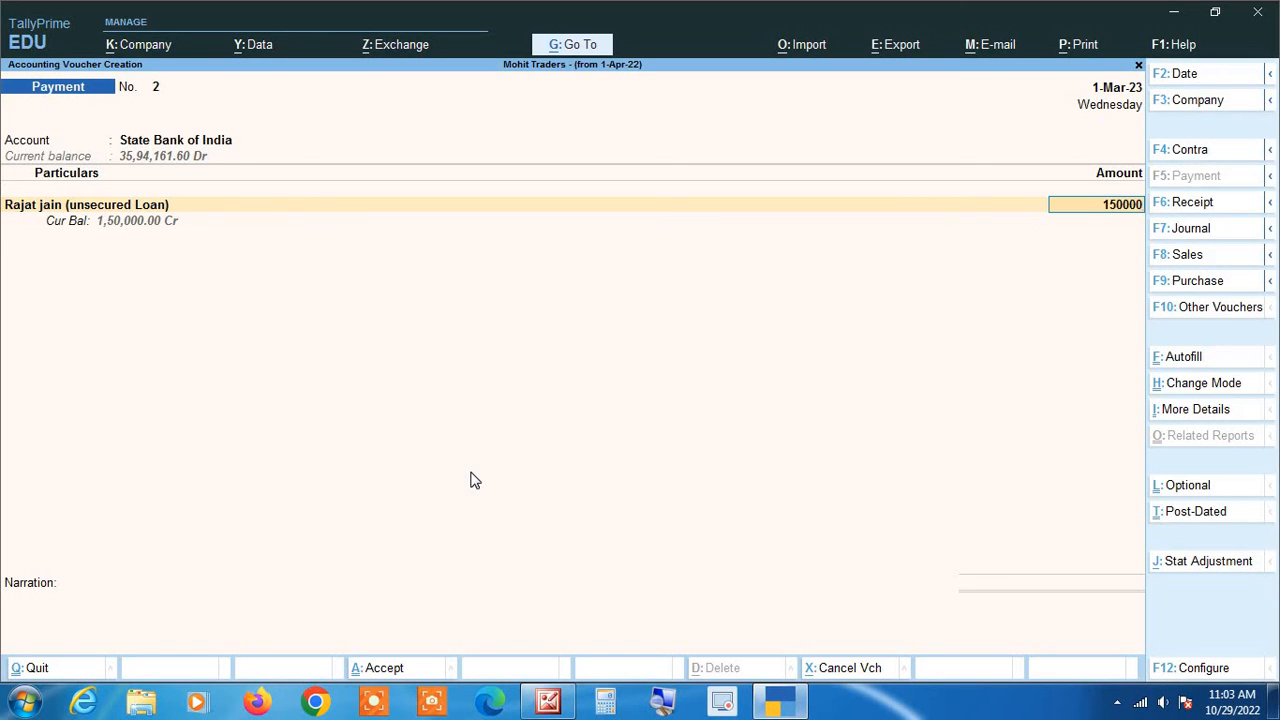
pyautogui.press('Return')
pyautogui.press('Return')
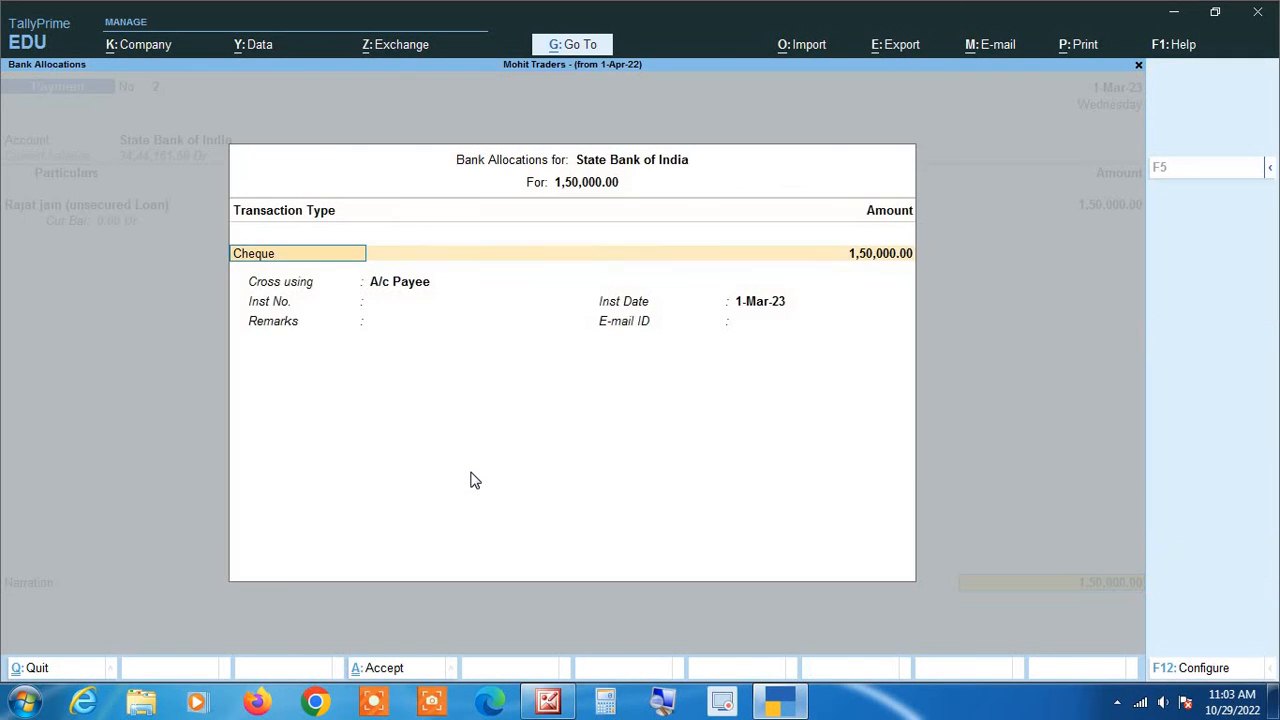
pyautogui.press('Return')
pyautogui.press('Return')
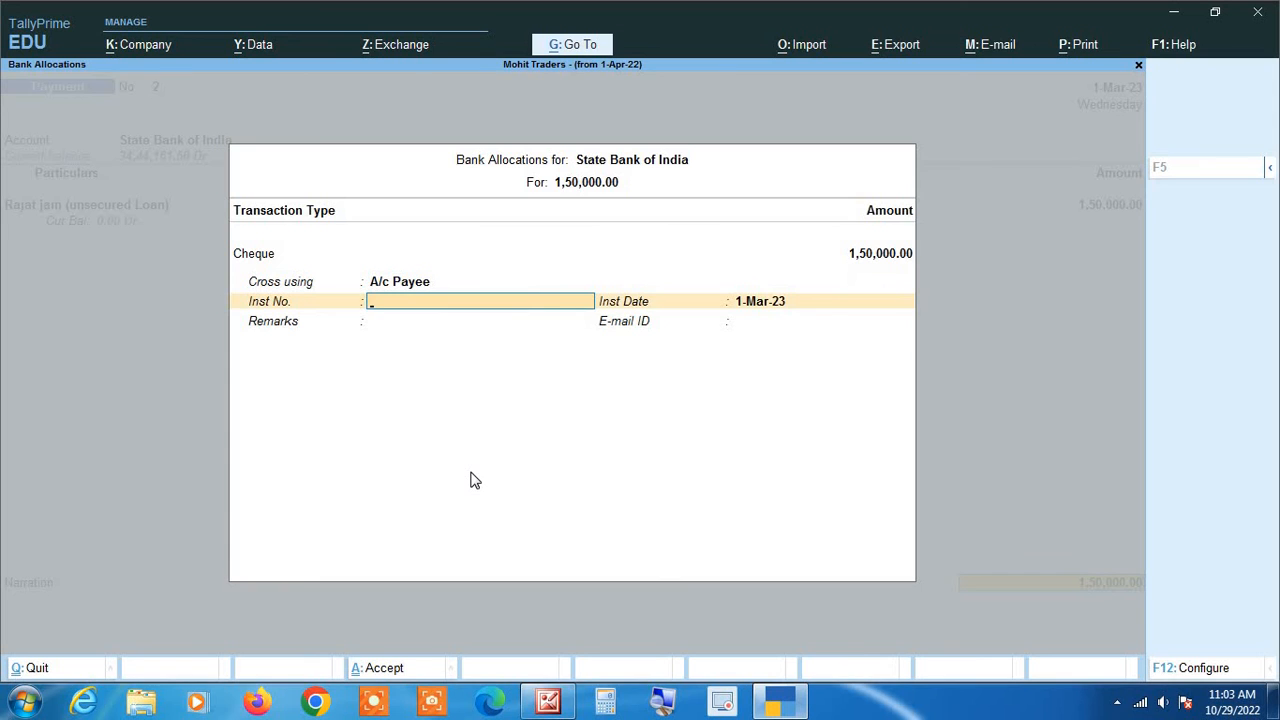
pyautogui.press('Return')
pyautogui.press('Return')
pyautogui.press('Return')
pyautogui.press('Return')
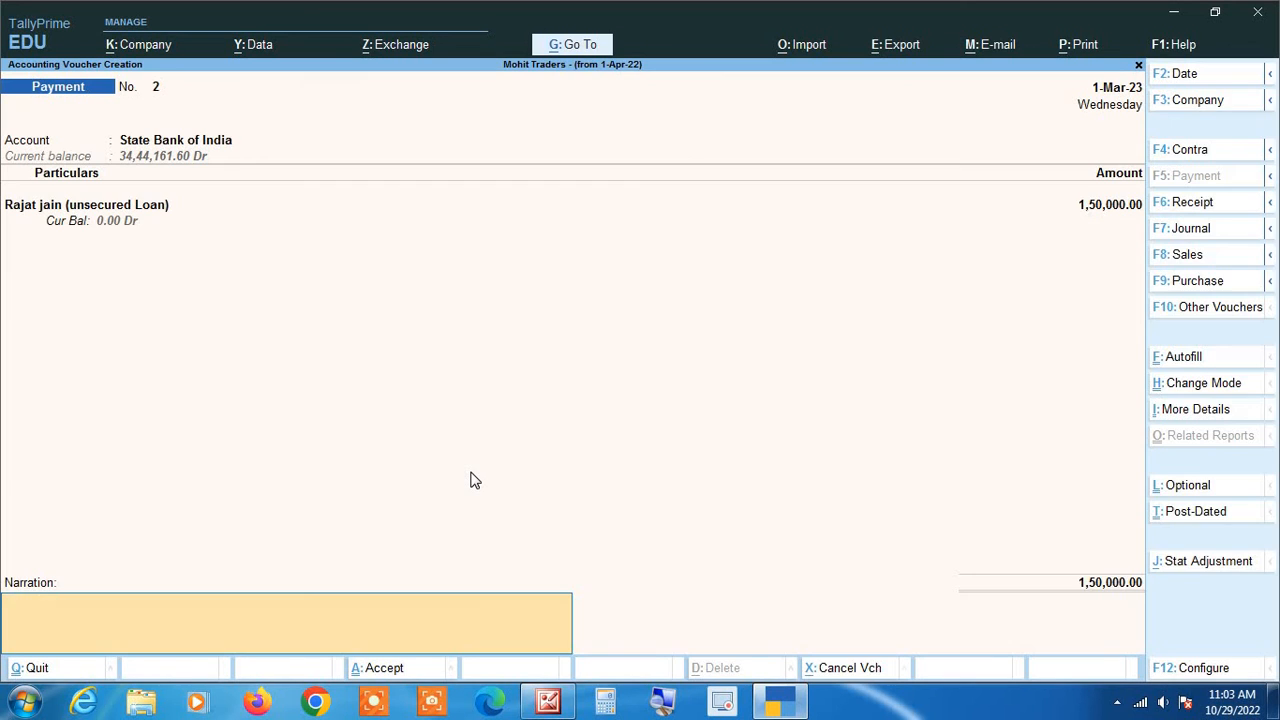
pyautogui.press('Return')
pyautogui.press('Return')
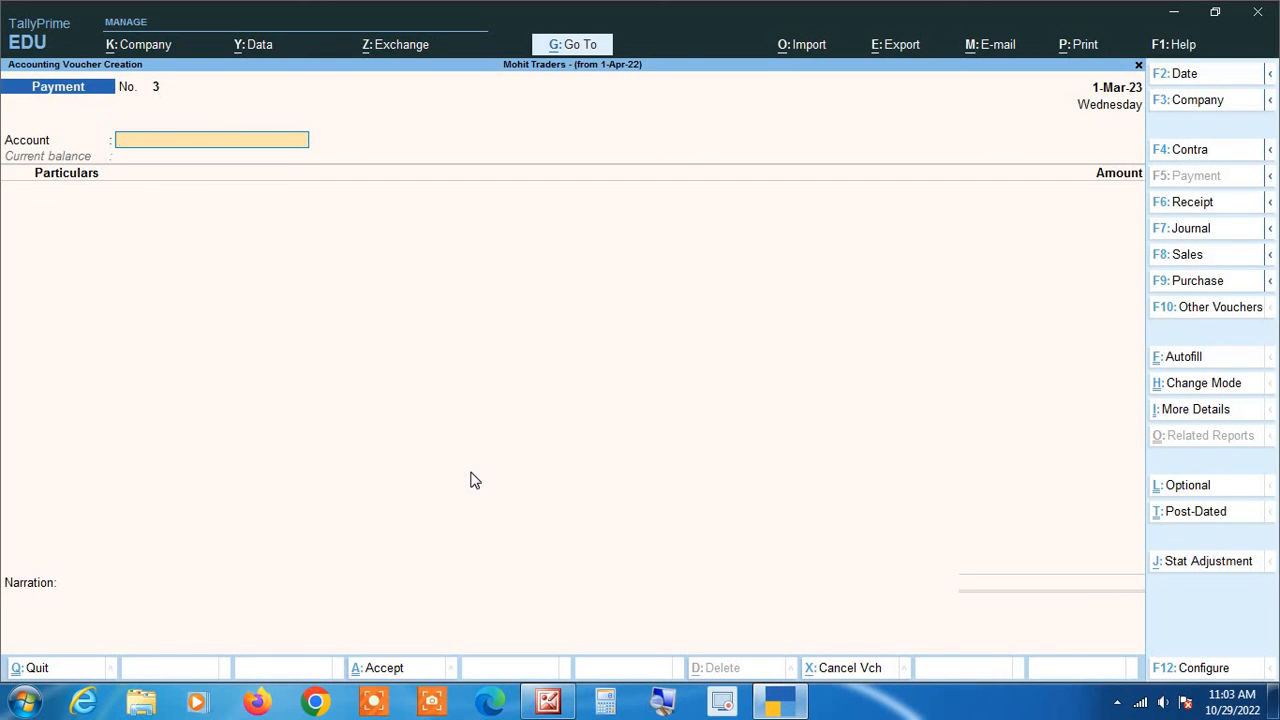
pyautogui.press('Escape')
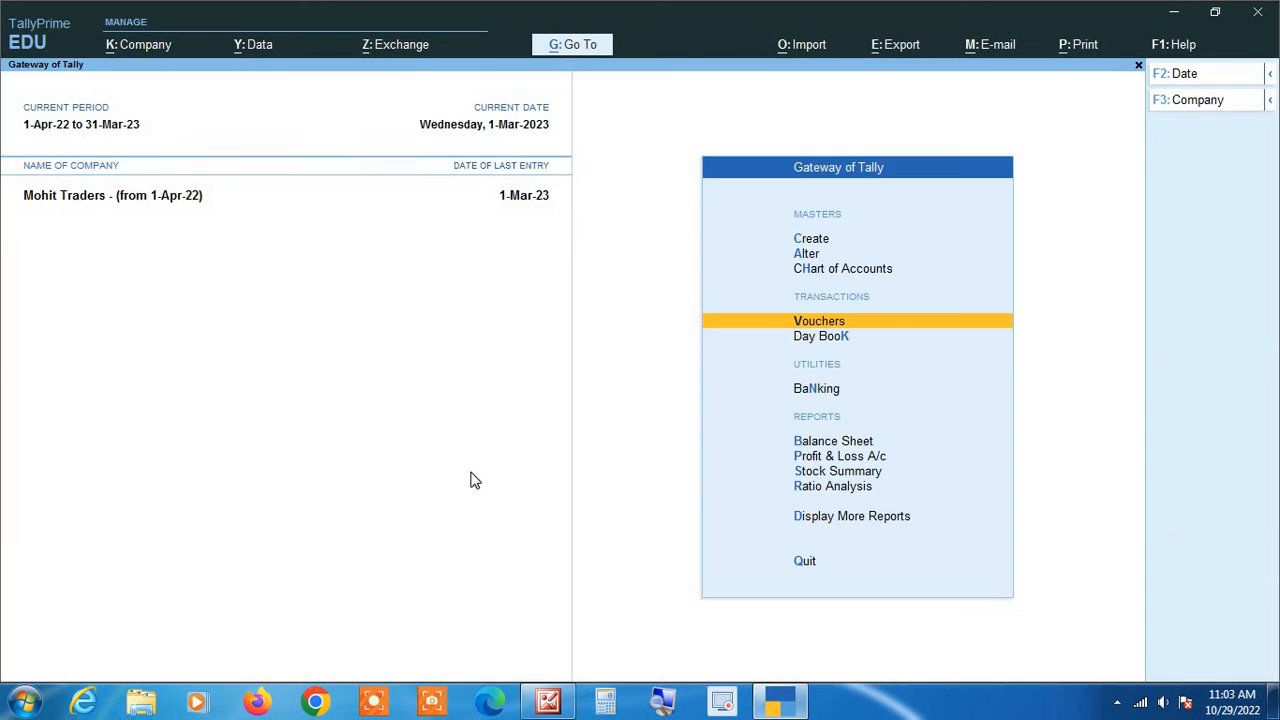
pyautogui.press('b')
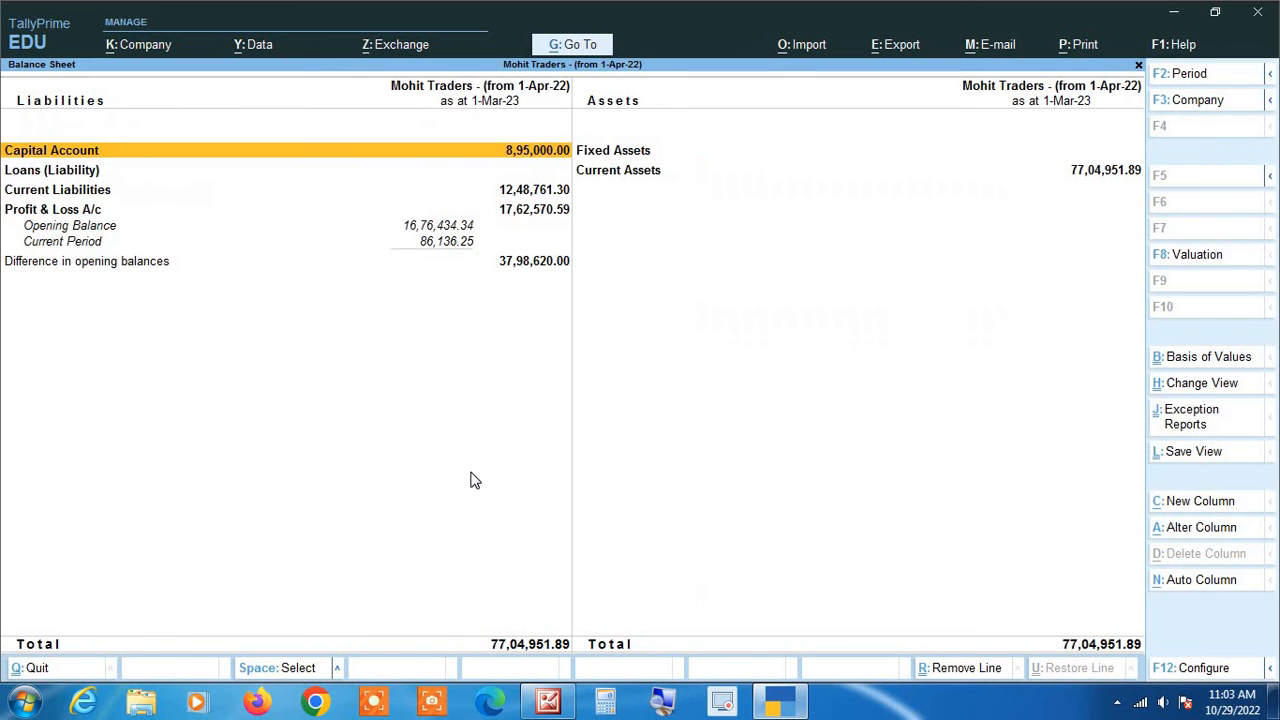
pyautogui.hotkey('alt', 'F5')
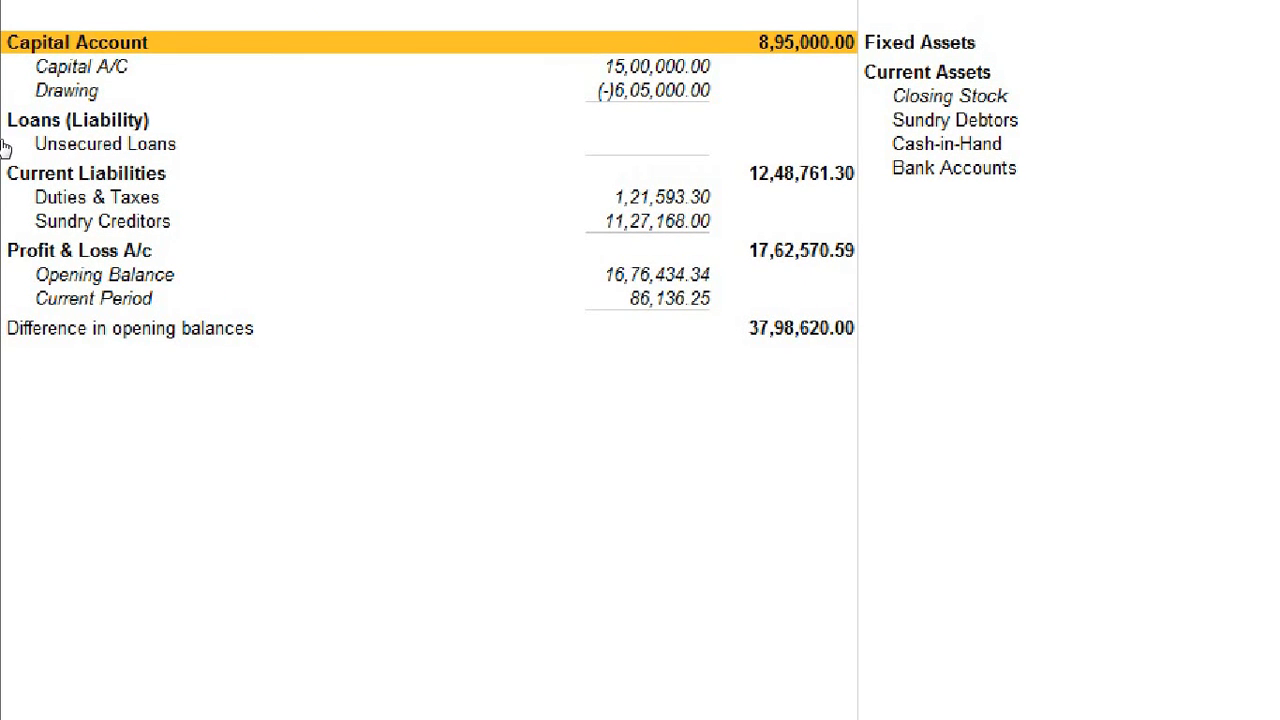
pyautogui.press('Down')
pyautogui.press('Down')
pyautogui.press('Down')
pyautogui.press('Down')
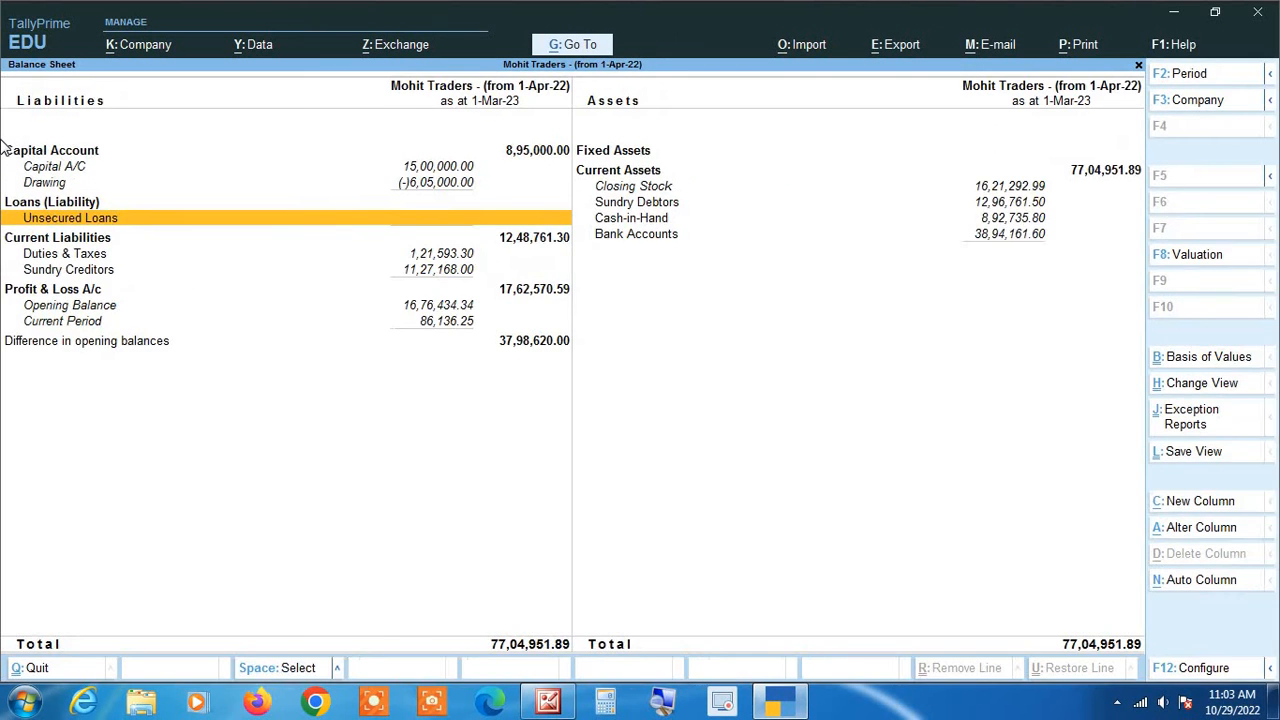
pyautogui.press('Escape')
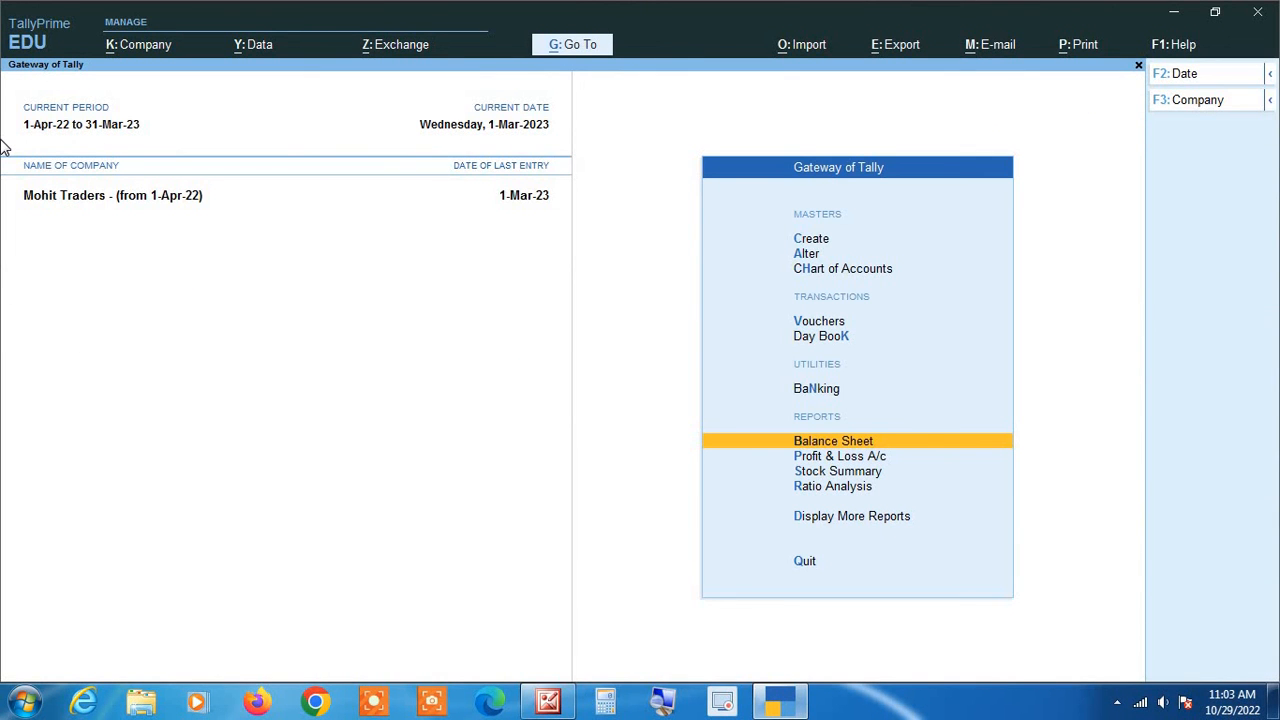
pyautogui.press('Down')
pyautogui.press('Down')
pyautogui.press('Down')
pyautogui.press('Down')
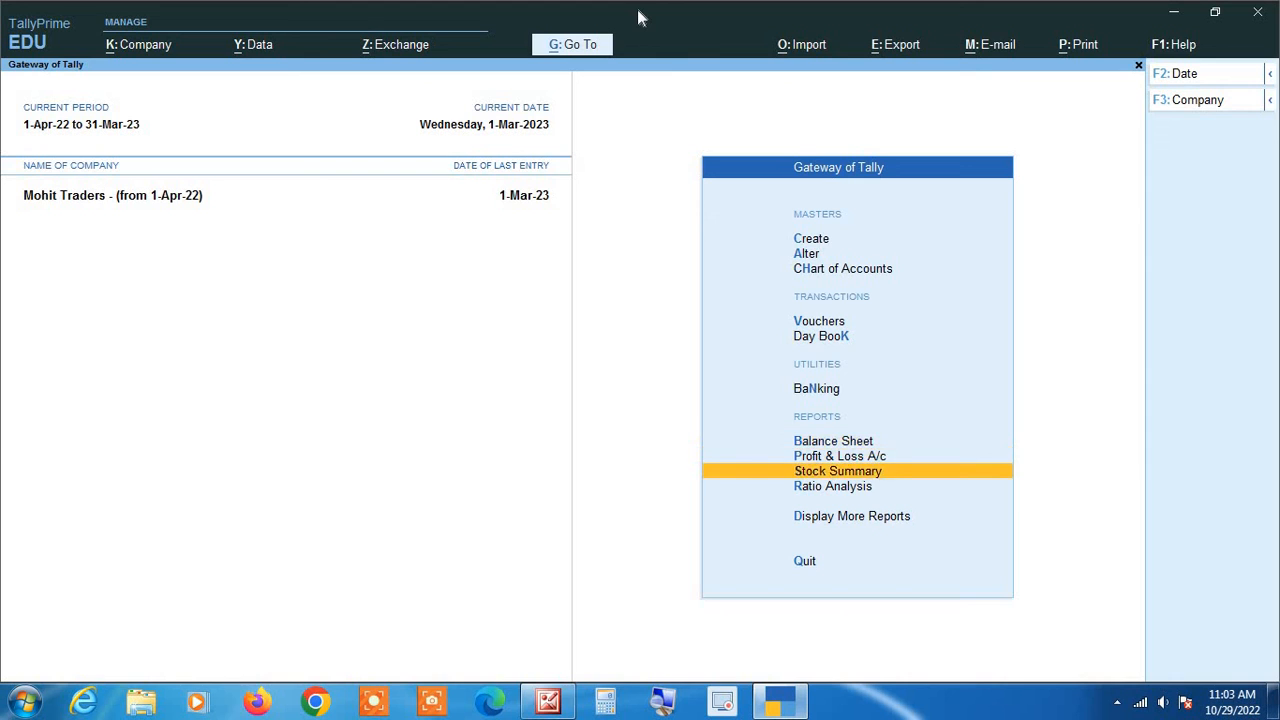
pyautogui.press('Return')
pyautogui.press('Down')
pyautogui.press('Down')
pyautogui.press('Down')
pyautogui.press('Down')
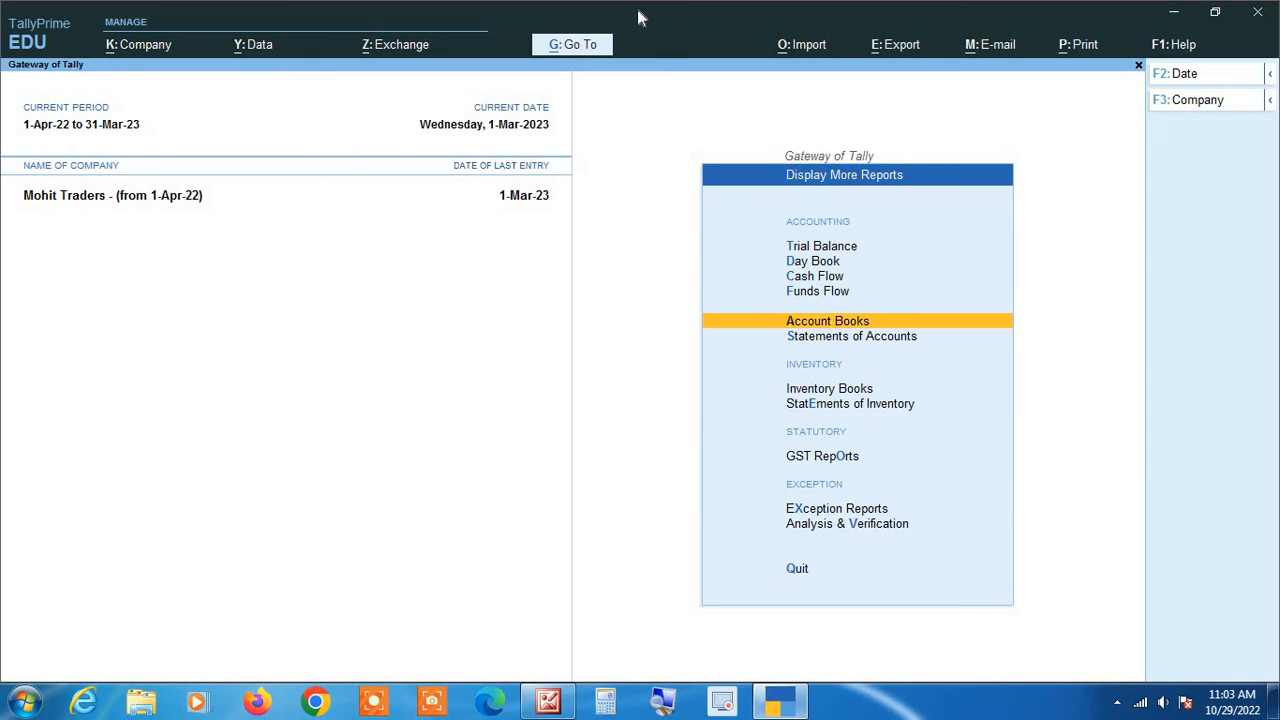
pyautogui.press('Return')
pyautogui.press('Down')
pyautogui.press('Return')
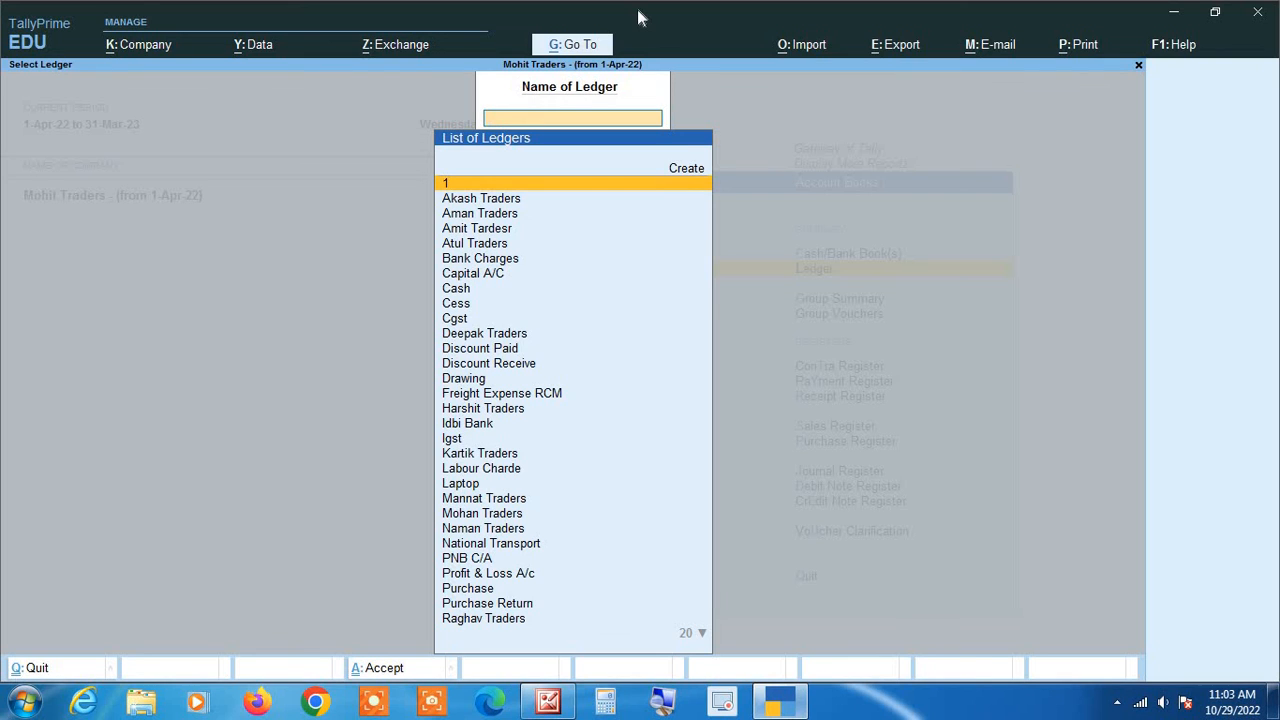
pyautogui.write('Raj')
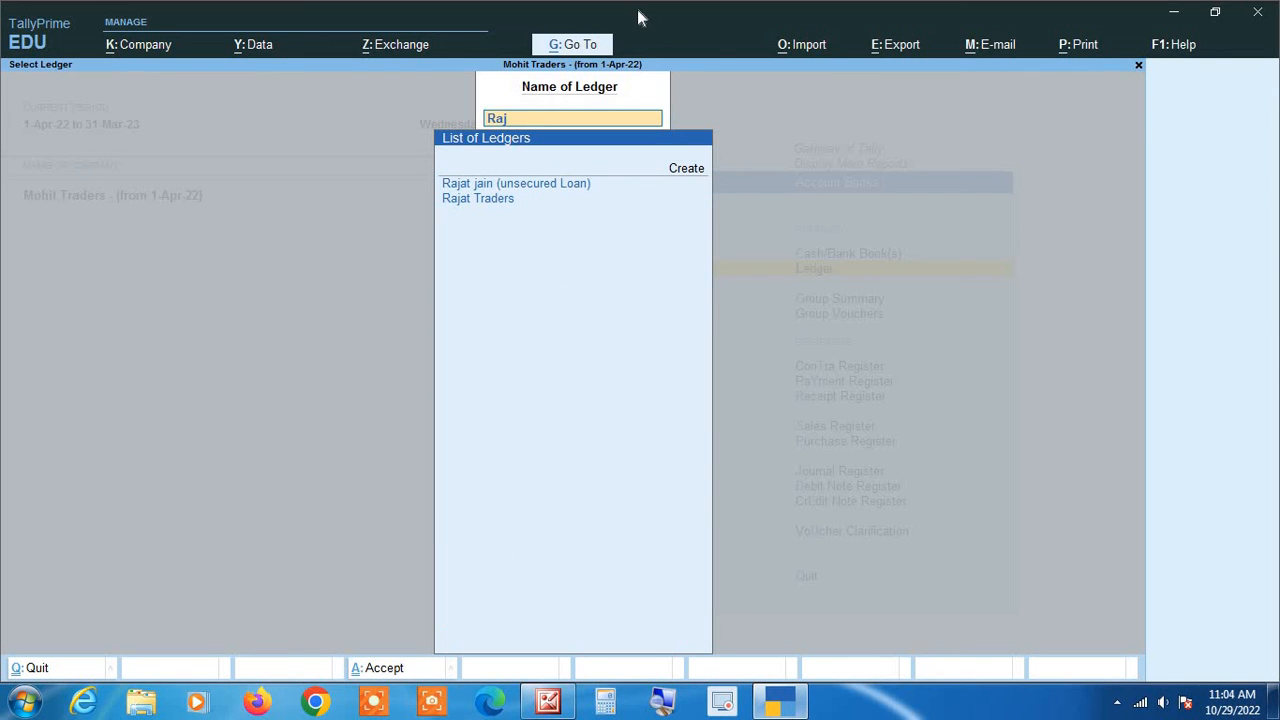
pyautogui.press('Down')
pyautogui.press('Return')
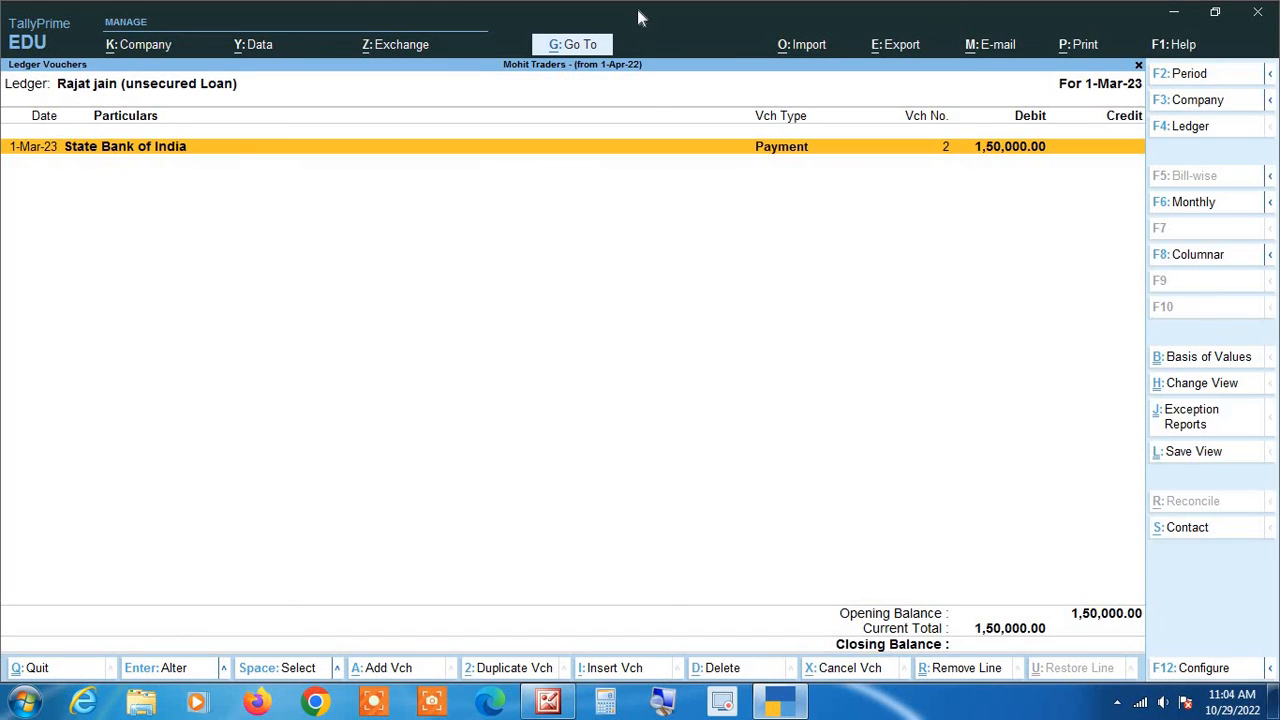
pyautogui.hotkey('alt', 'F2')
pyautogui.press('BackSpace')
pyautogui.press('Return')
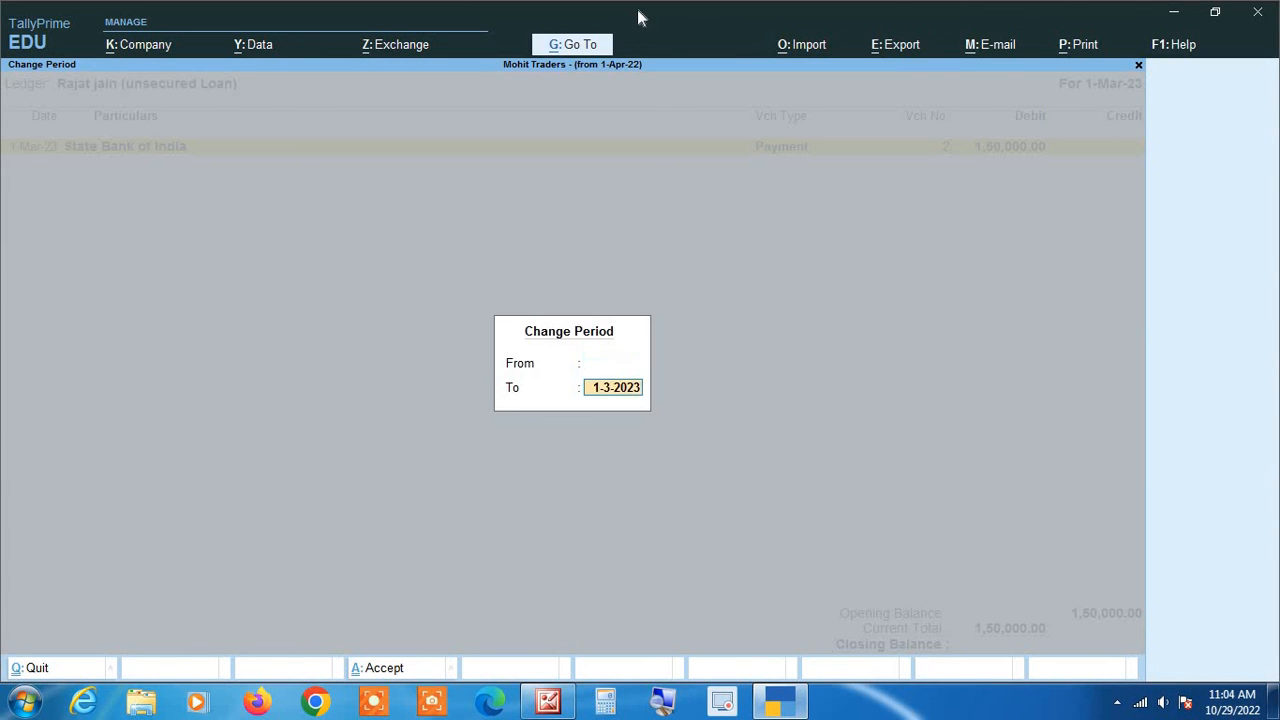
pyautogui.press('Return')
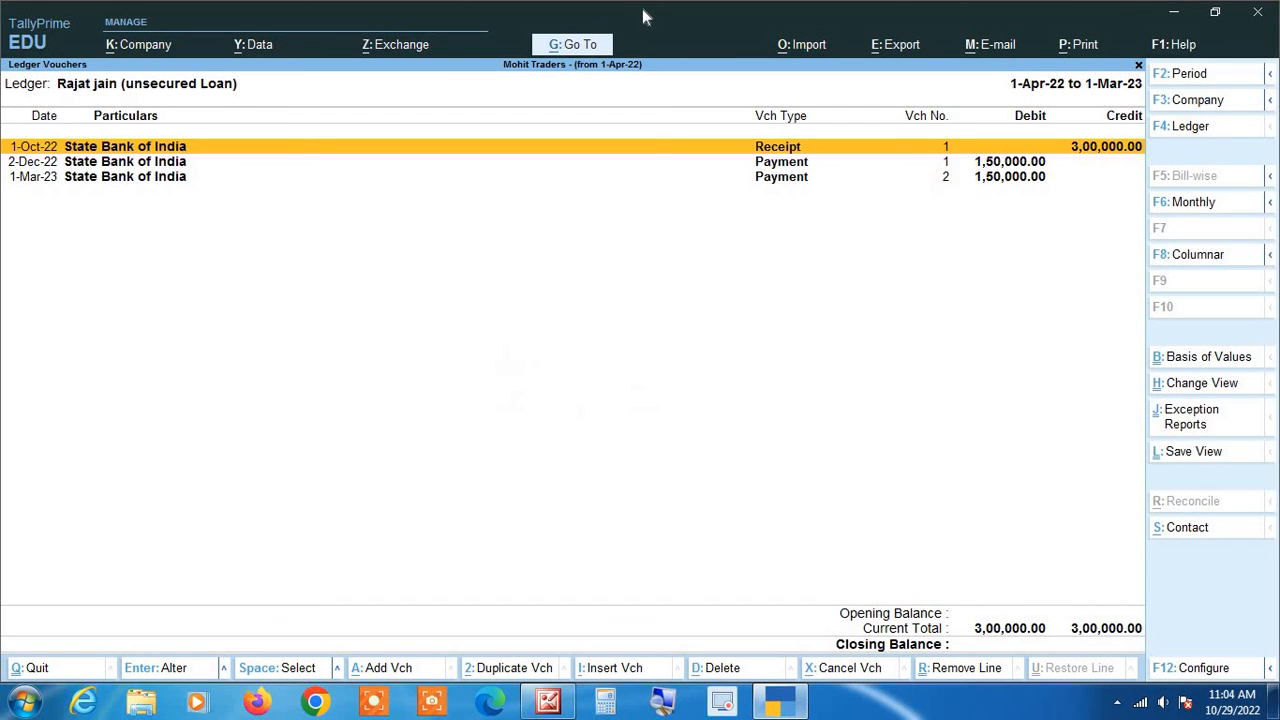
pyautogui.click(655, 701)
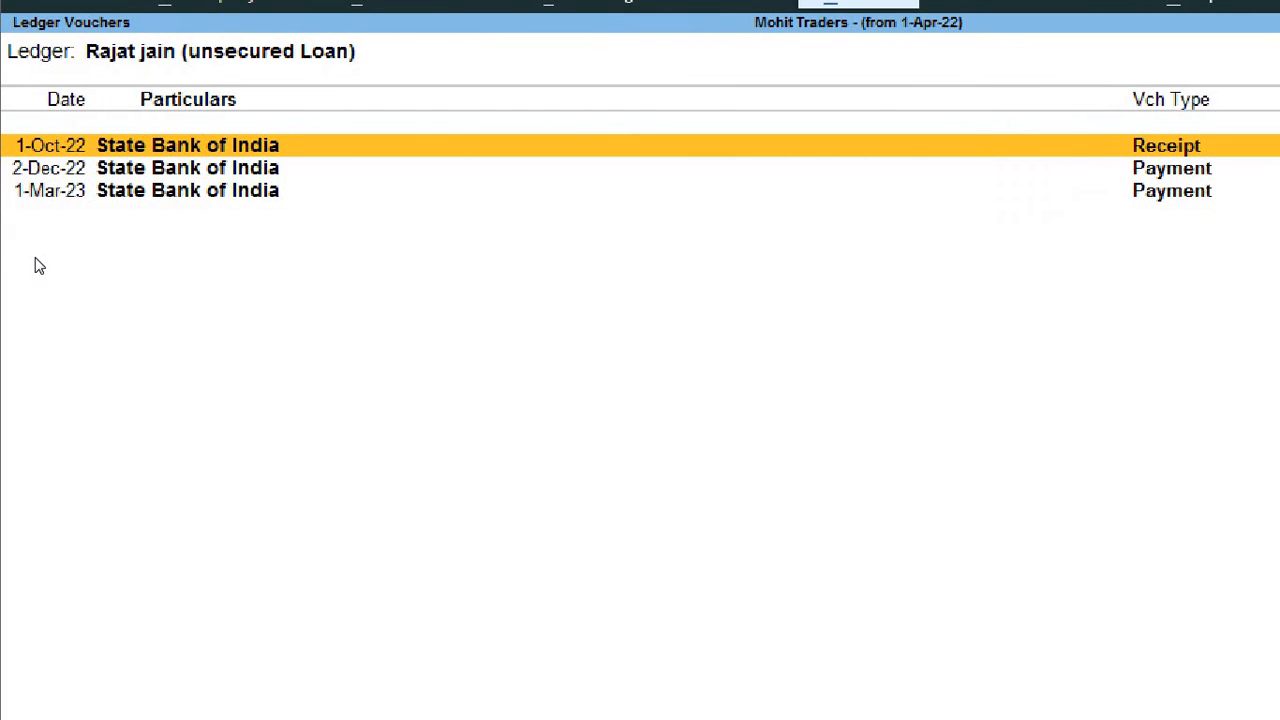
pyautogui.press('Down')
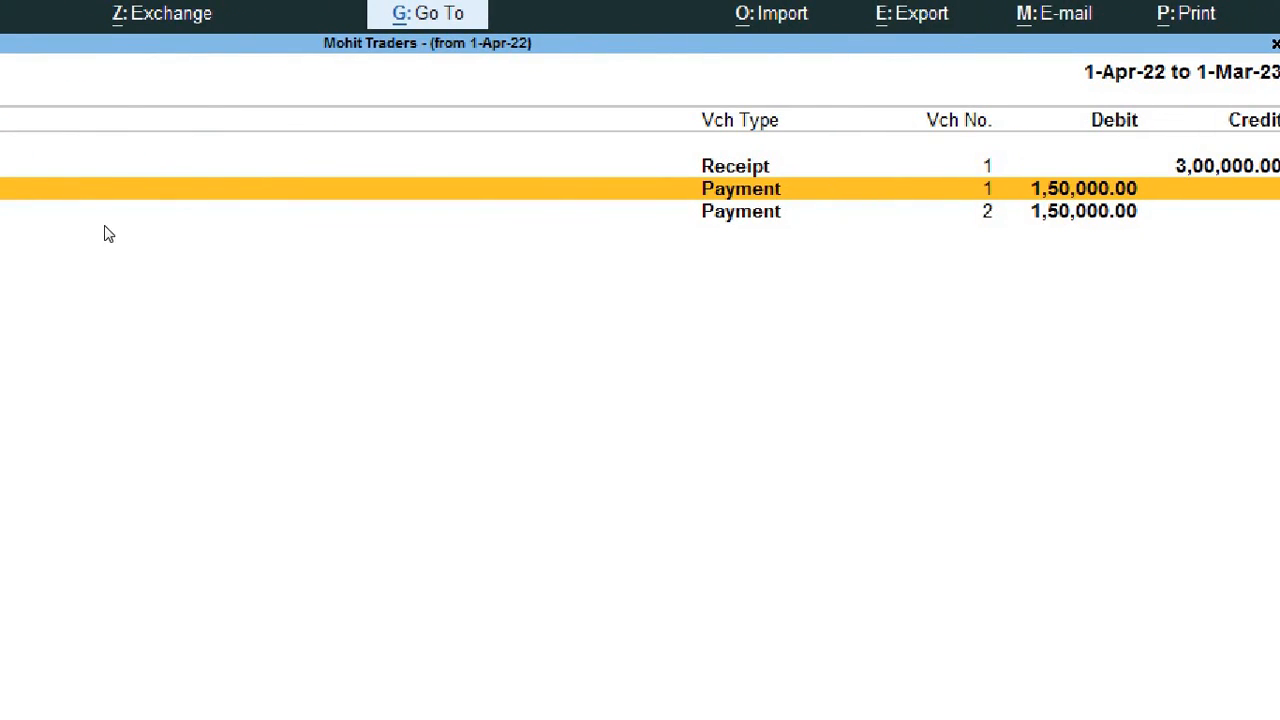
pyautogui.press('Down')
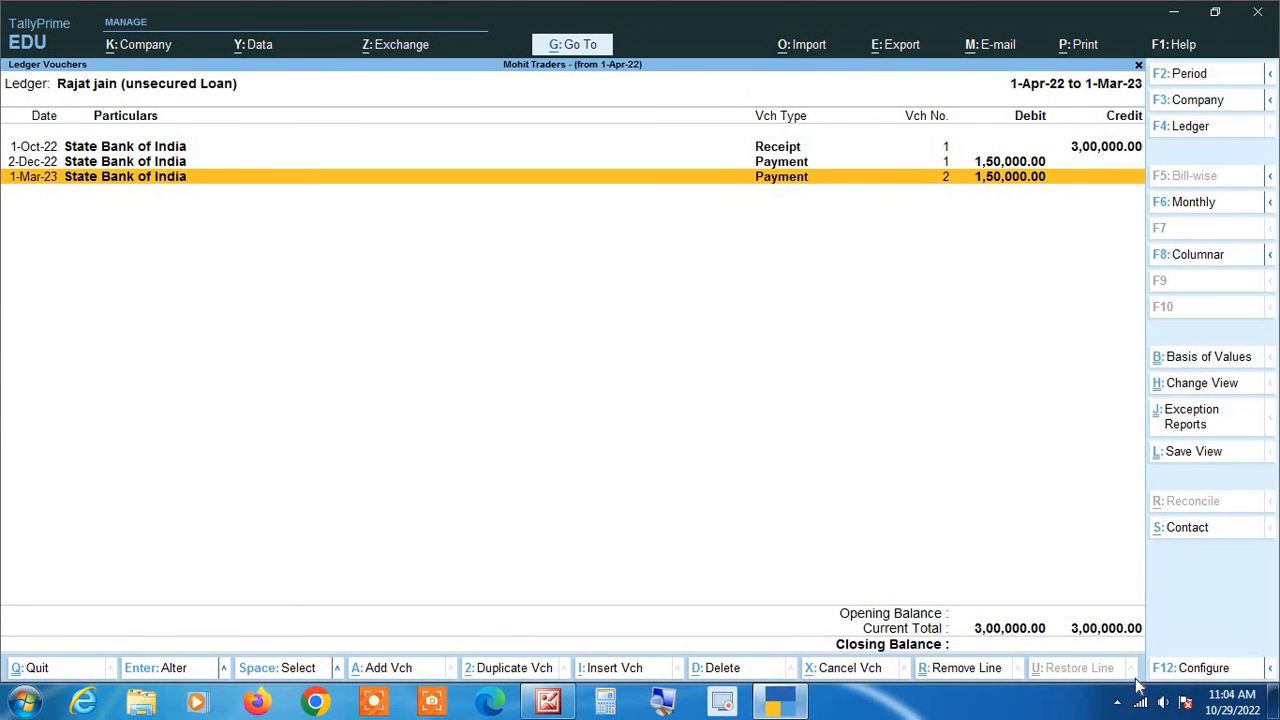
pyautogui.press('Escape')
pyautogui.press('Escape')
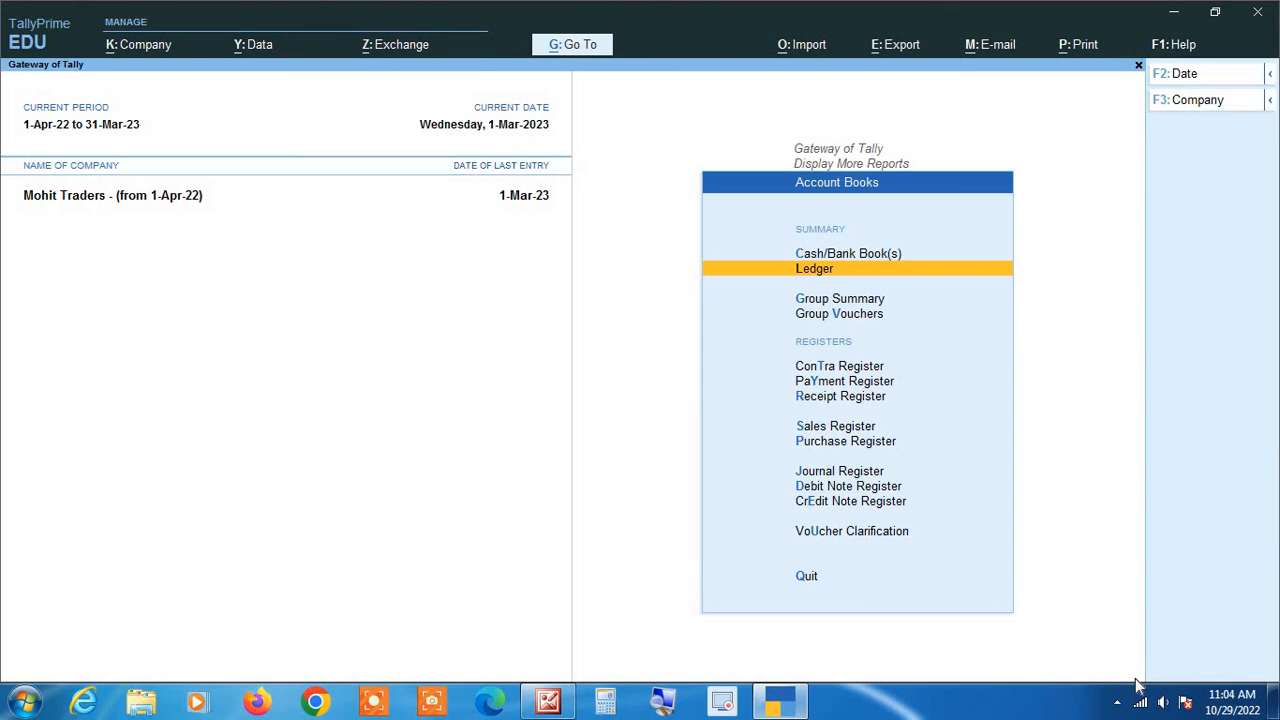
pyautogui.press('Escape')
pyautogui.press('Escape')
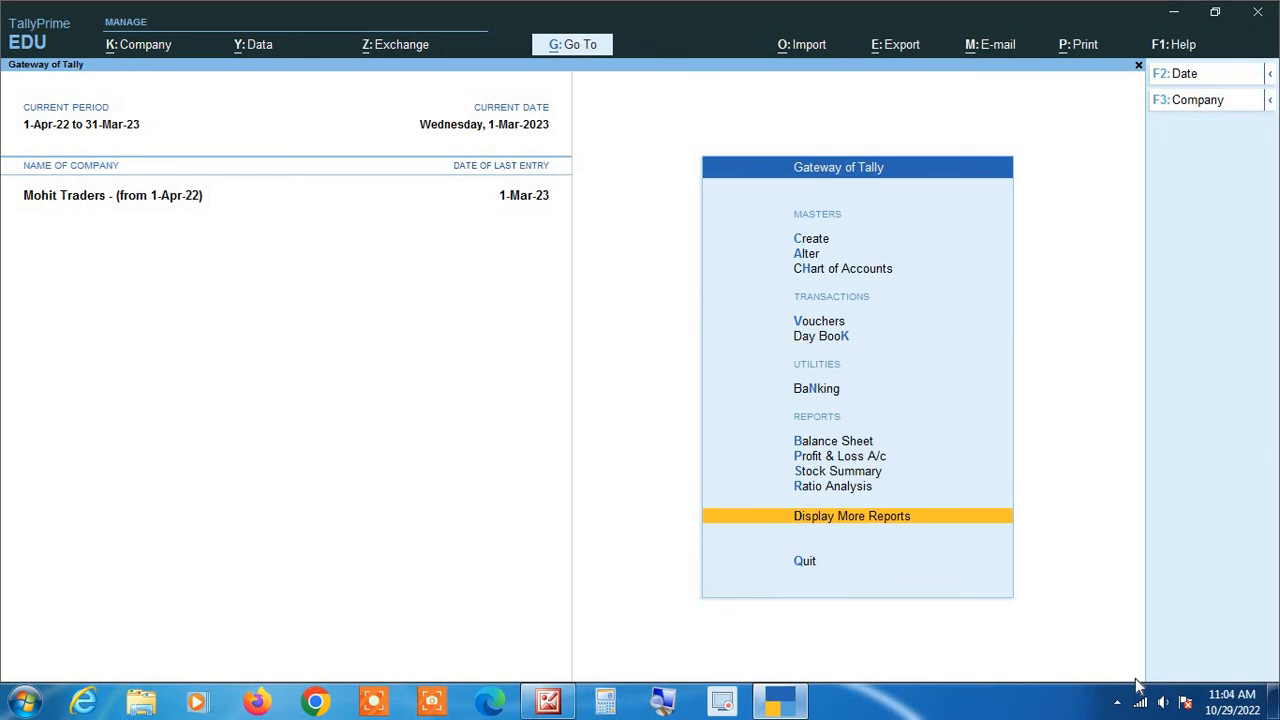